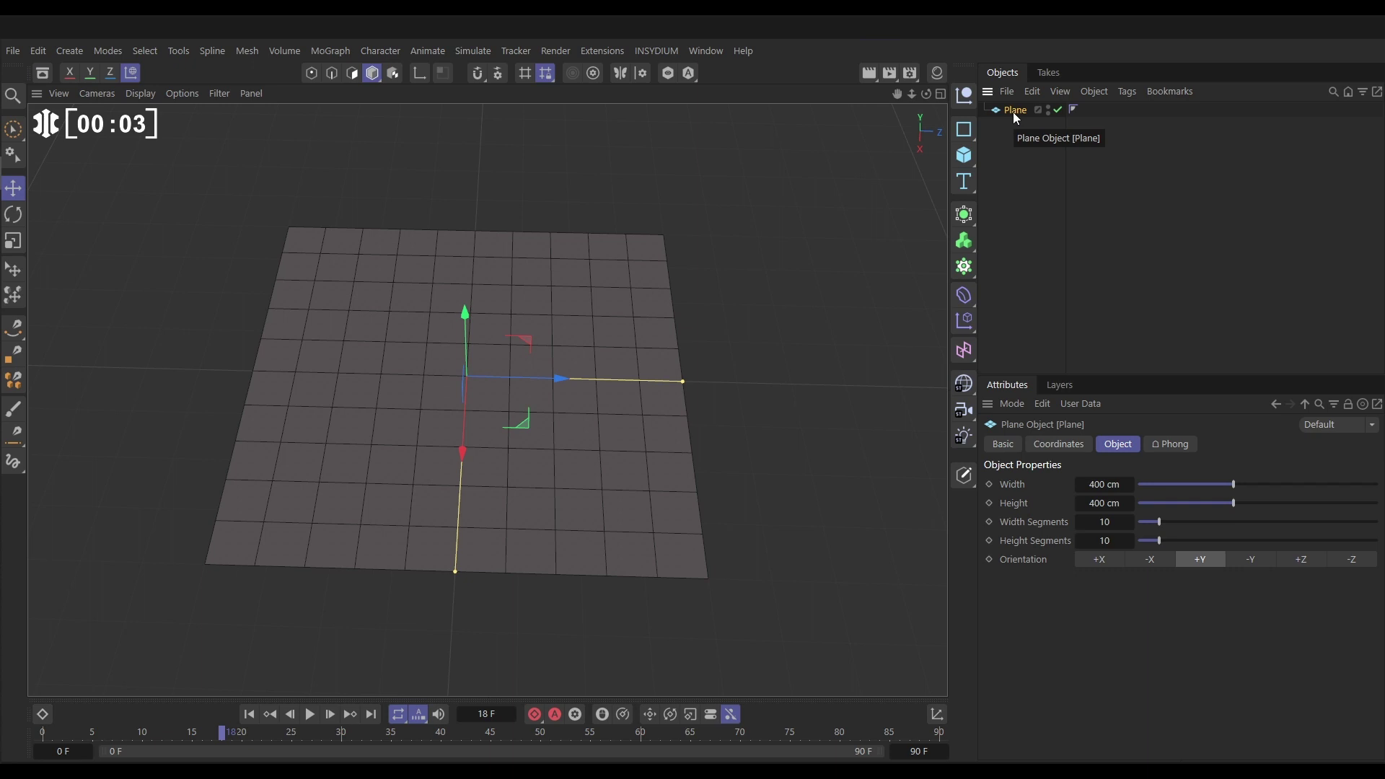
- Add an mtSubDivider object from MeshTools and make the Plane its child
{"action": "left_click", "coordinate": [658, 51]}
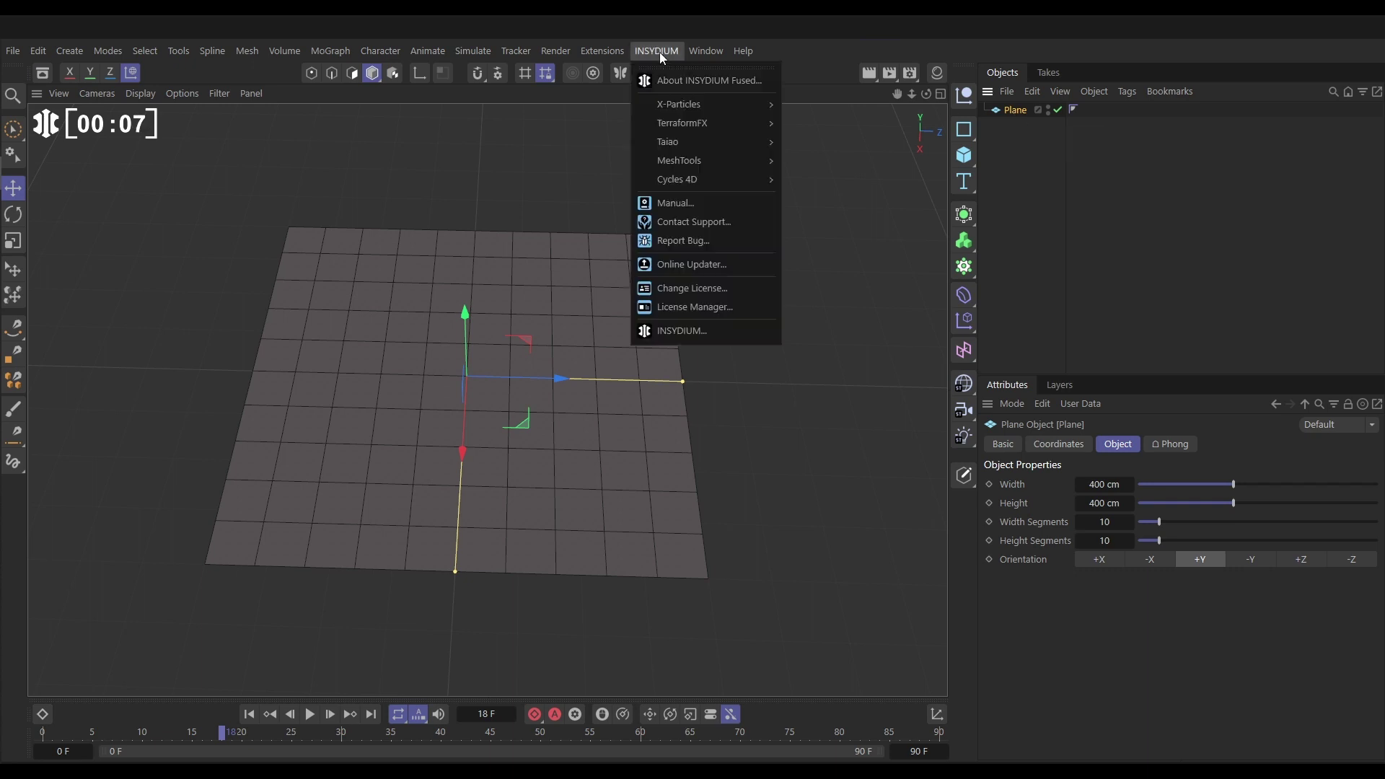
{"action": "mouse_move", "coordinate": [697, 166]}
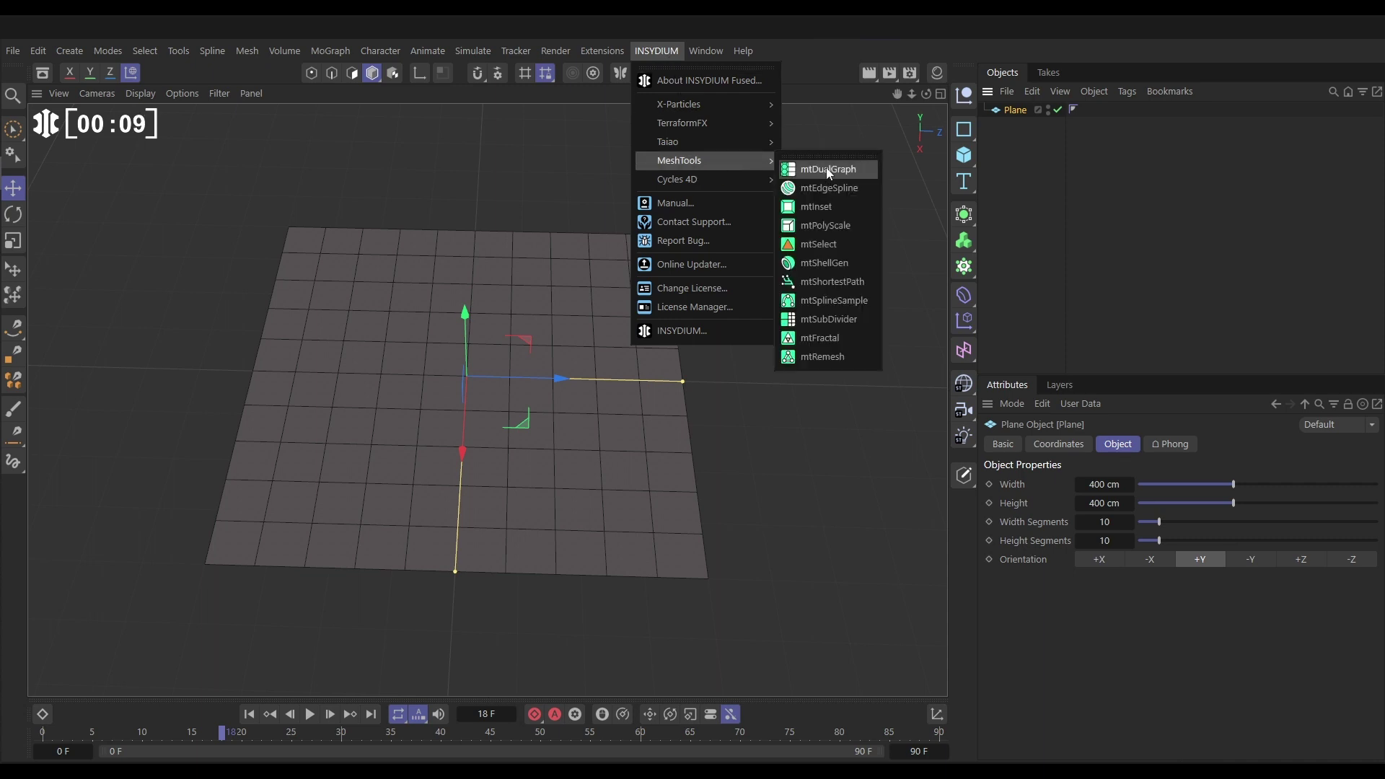
{"action": "left_click", "coordinate": [824, 319]}
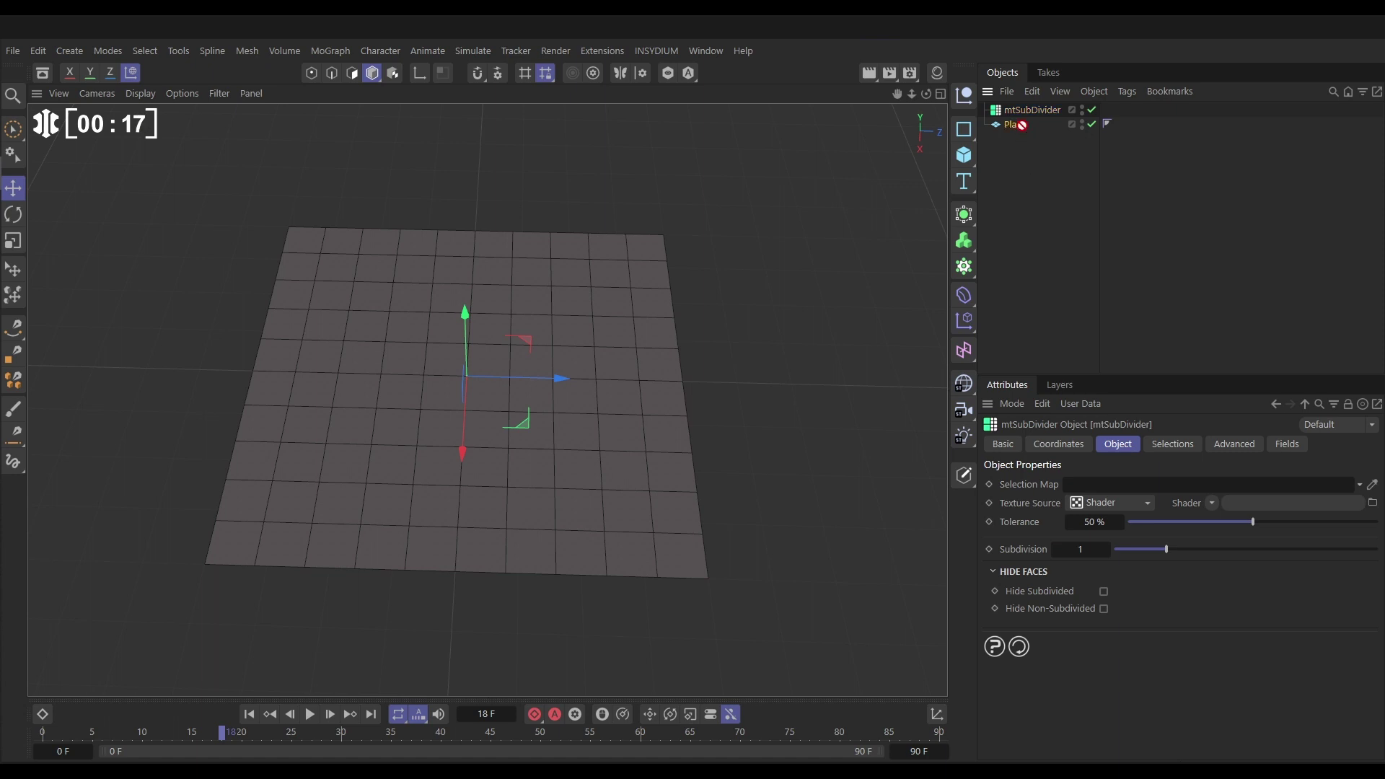
{"action": "left_click_drag", "start_coordinate": [1014, 126], "coordinate": [1033, 111]}
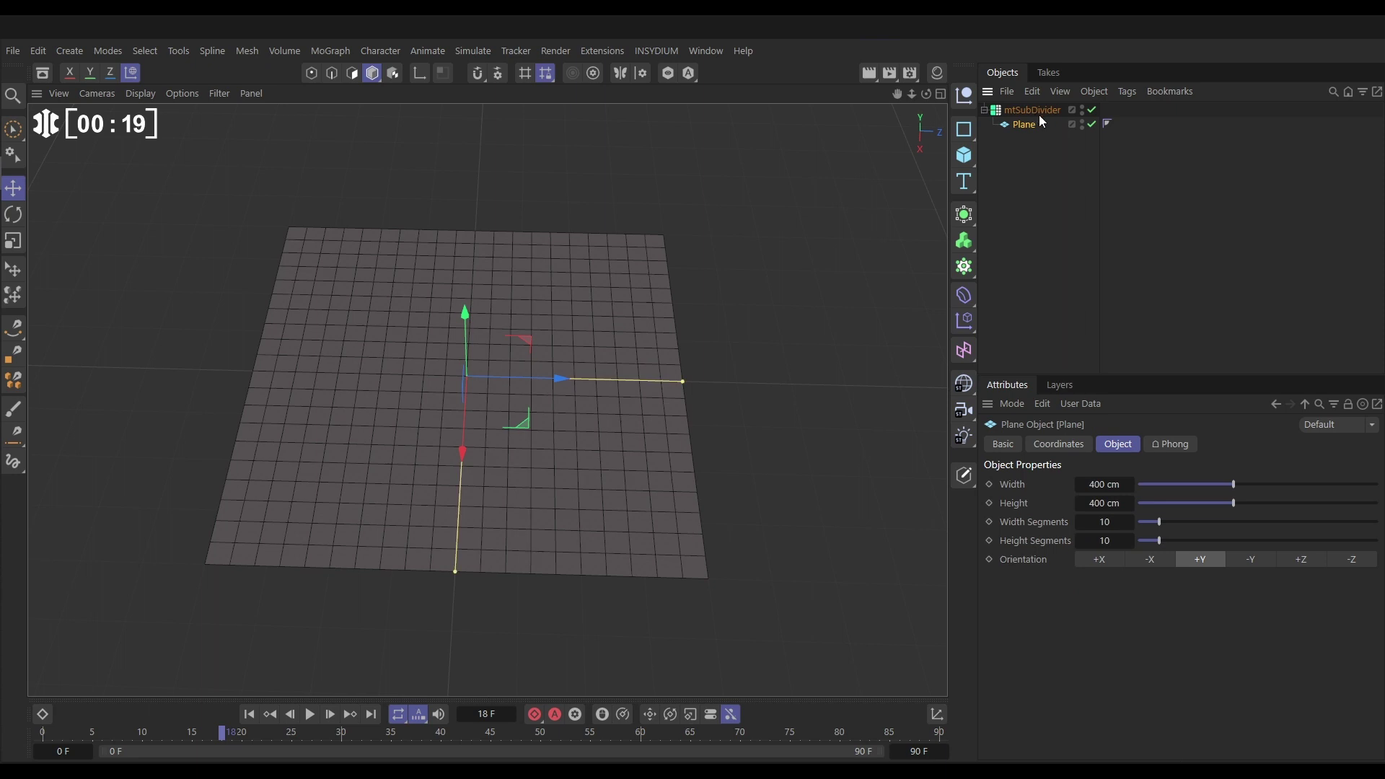
- Set the mtSubDivider's Subdivision to 5
{"action": "left_click", "coordinate": [1020, 111]}
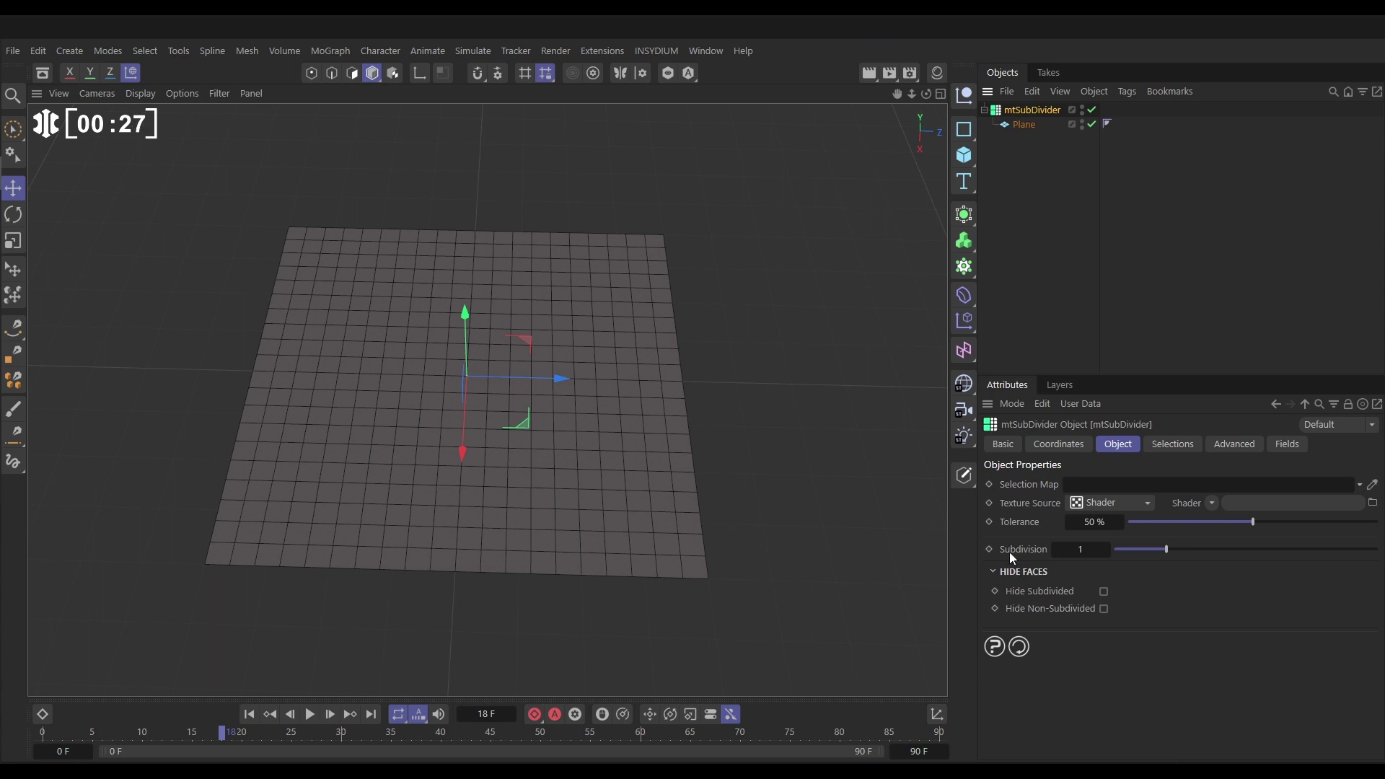
{"action": "left_click", "coordinate": [1108, 550]}
{"action": "left_click", "coordinate": [1108, 550]}
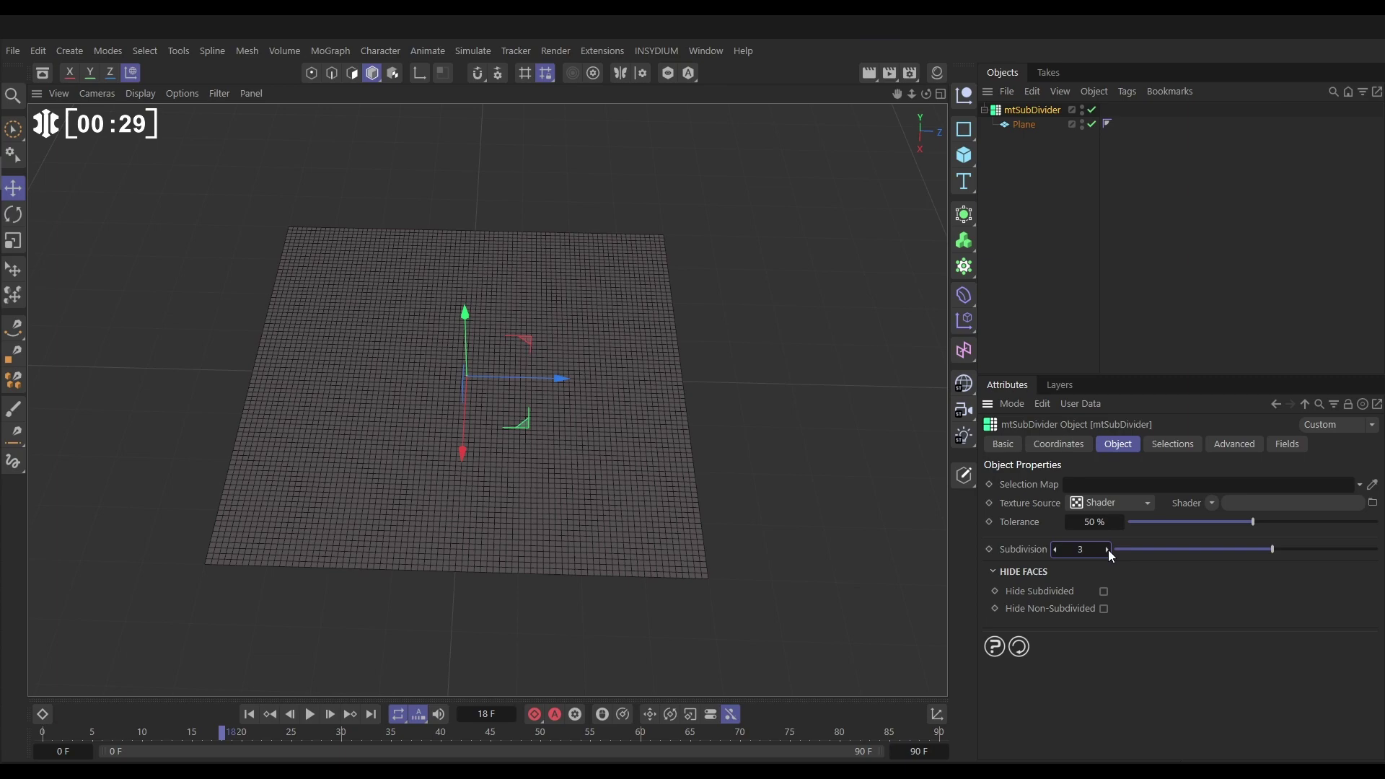
{"action": "left_click", "coordinate": [1108, 549]}
{"action": "left_click", "coordinate": [1108, 550]}
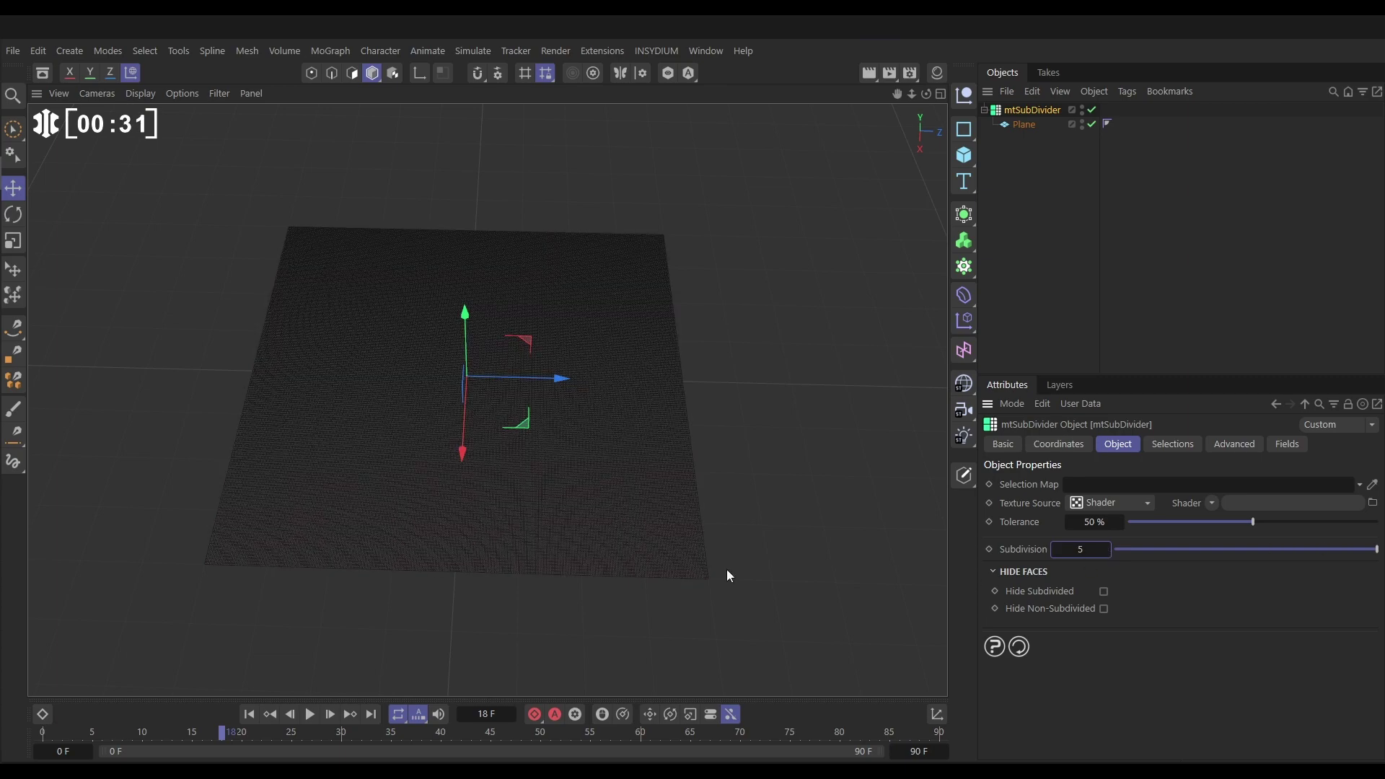
- Assign a Noise shader as the mtSubDivider's texture source and set its noise type to Luka
{"action": "right_click_drag", "start_coordinate": [608, 535], "coordinate": [527, 508], "text": "alt"}
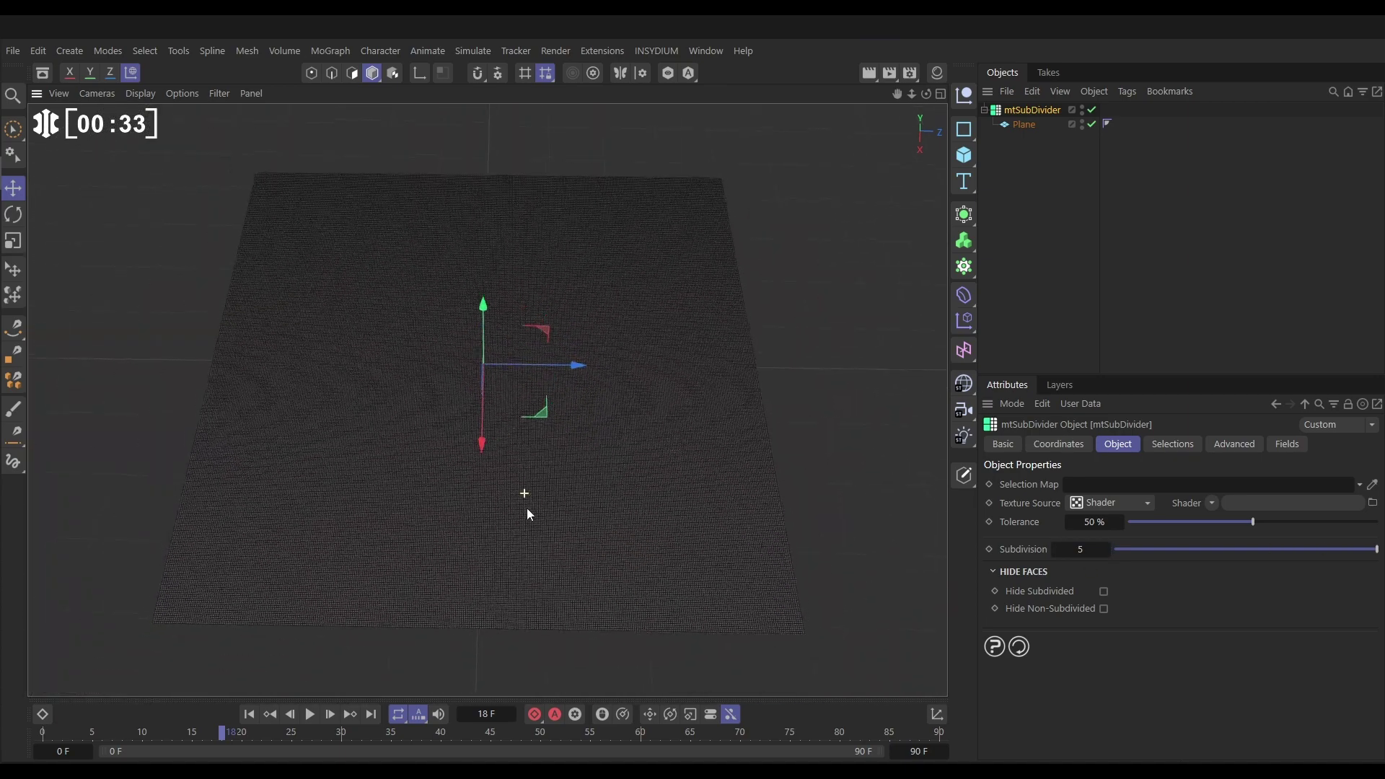
{"action": "left_click_drag", "start_coordinate": [528, 509], "coordinate": [529, 532], "text": "alt"}
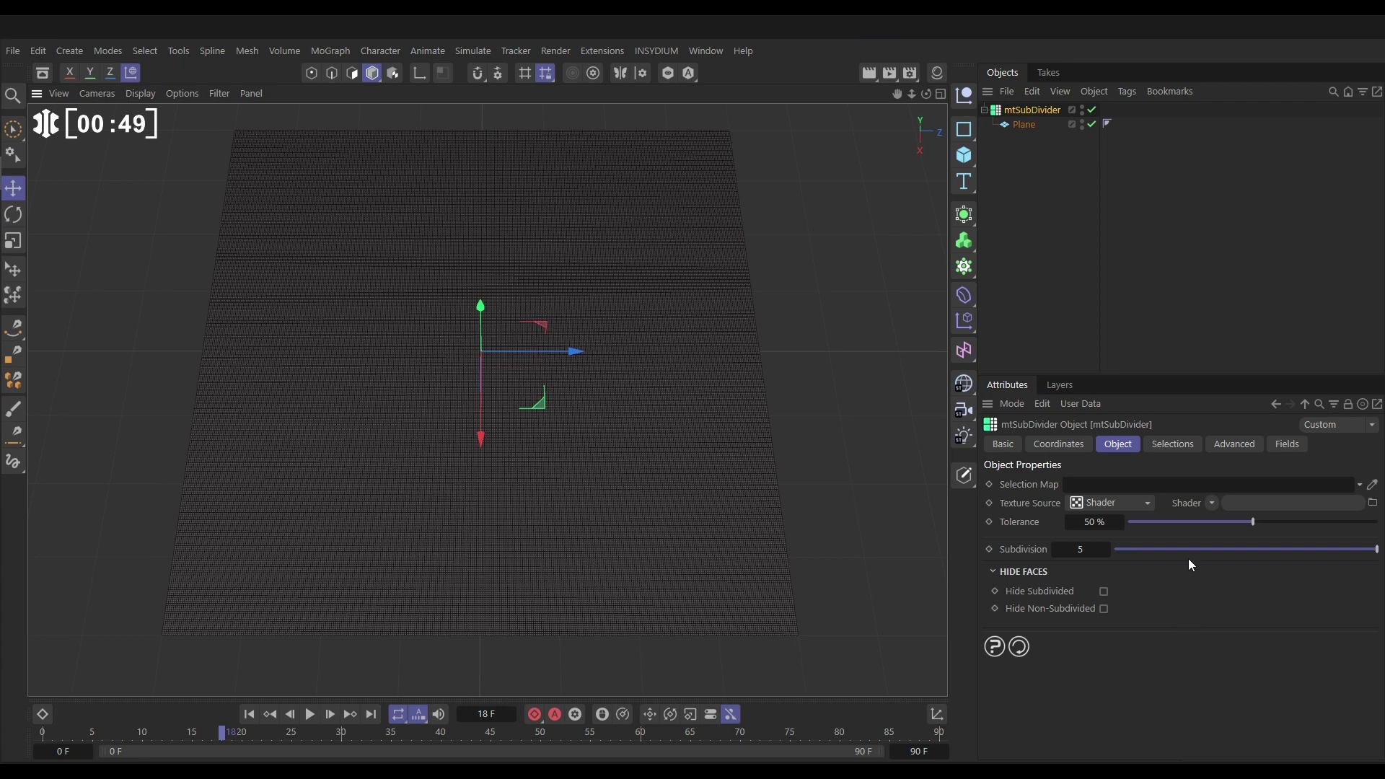
{"action": "left_click", "coordinate": [1211, 503]}
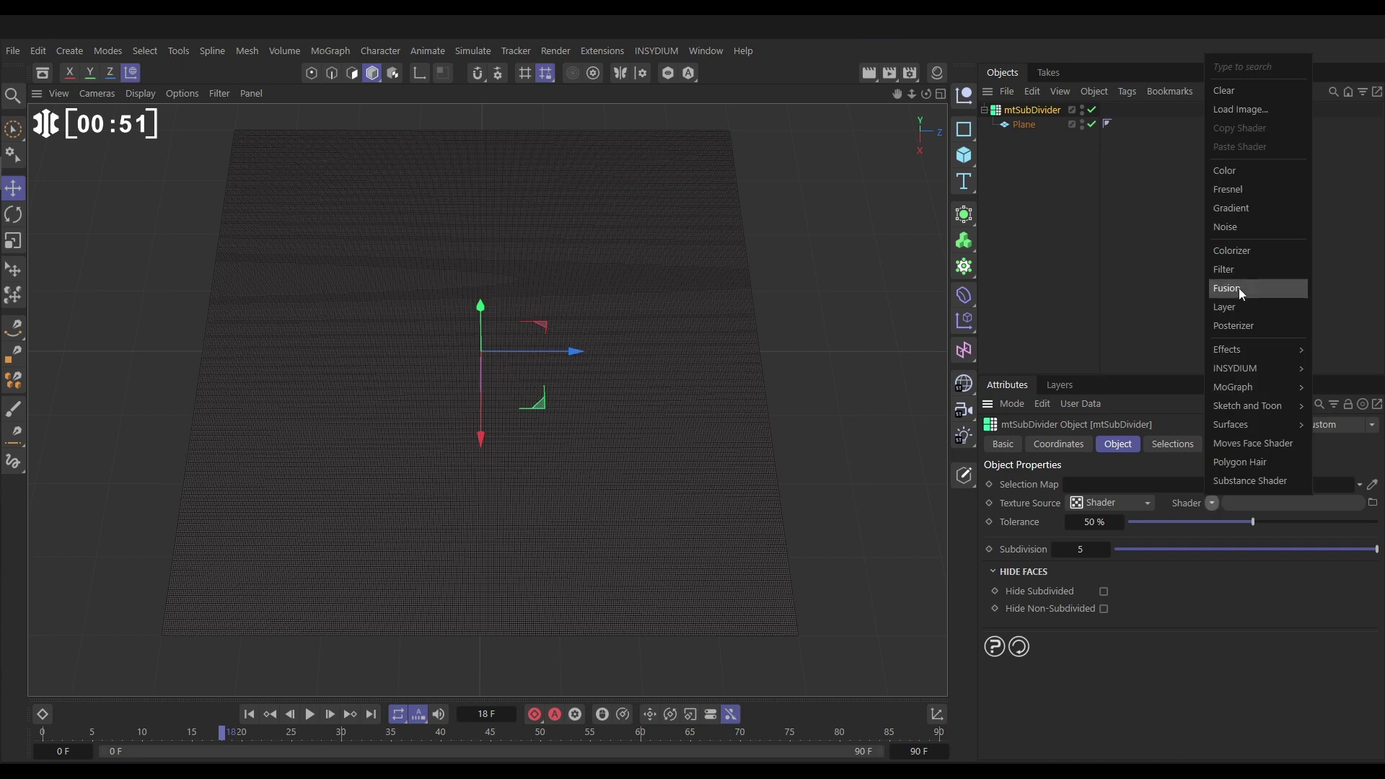
{"action": "left_click", "coordinate": [1231, 228]}
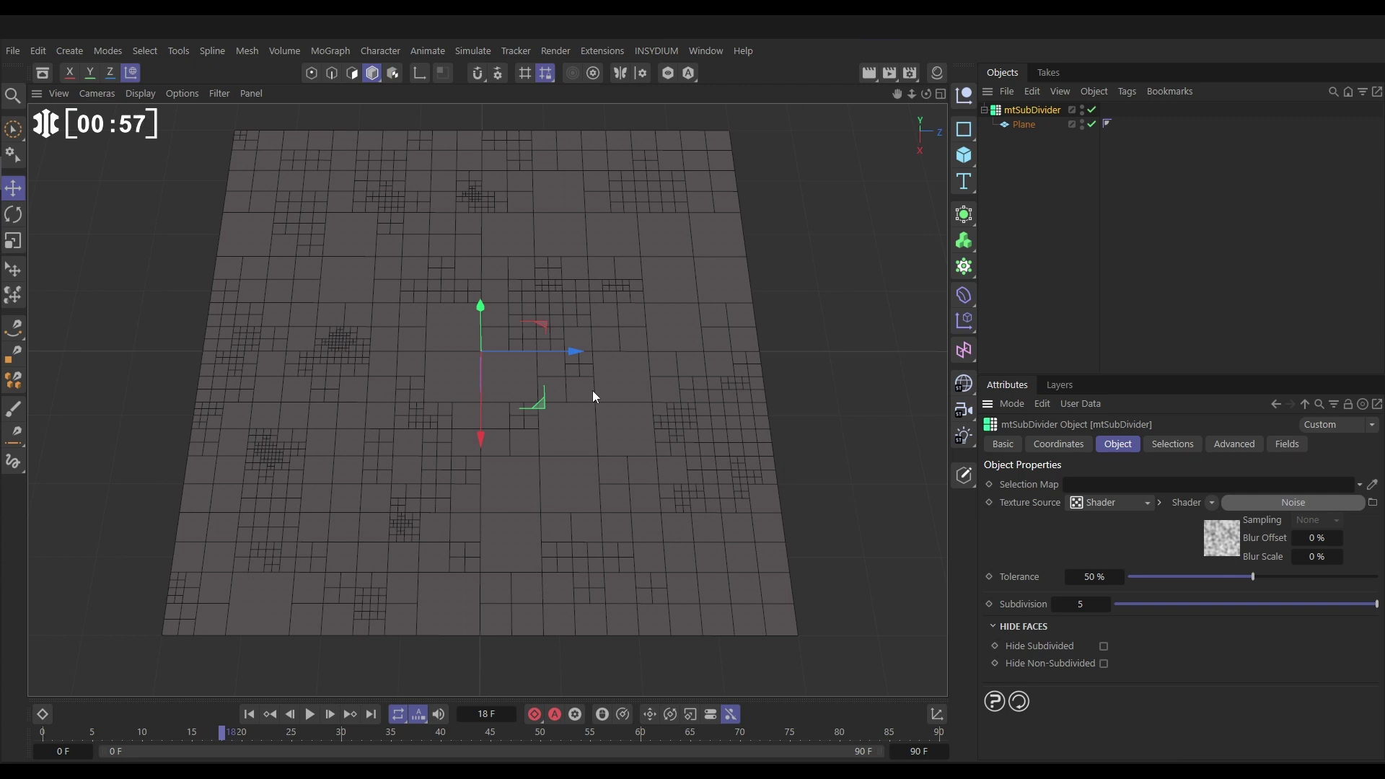
{"action": "left_click", "coordinate": [1223, 539]}
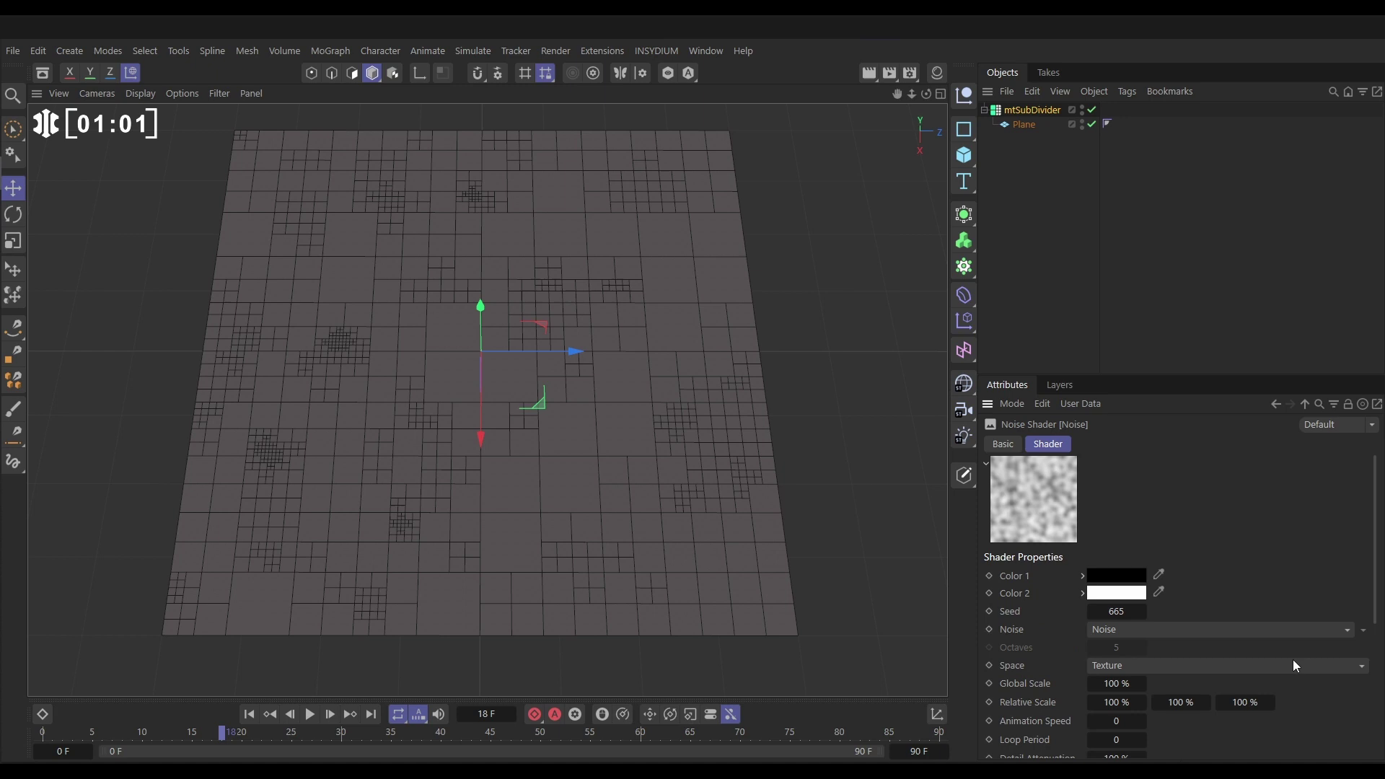
{"action": "left_click", "coordinate": [1348, 631]}
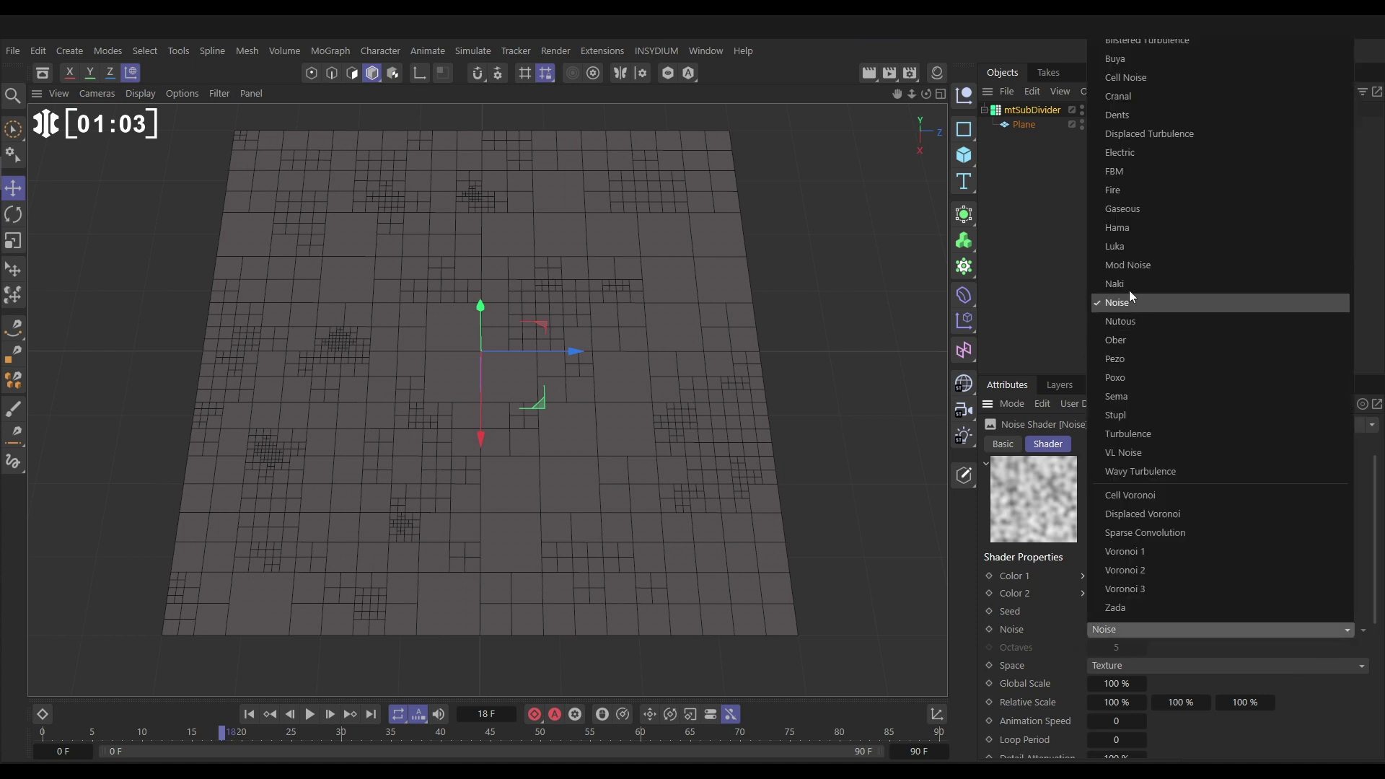
{"action": "left_click", "coordinate": [1119, 248]}
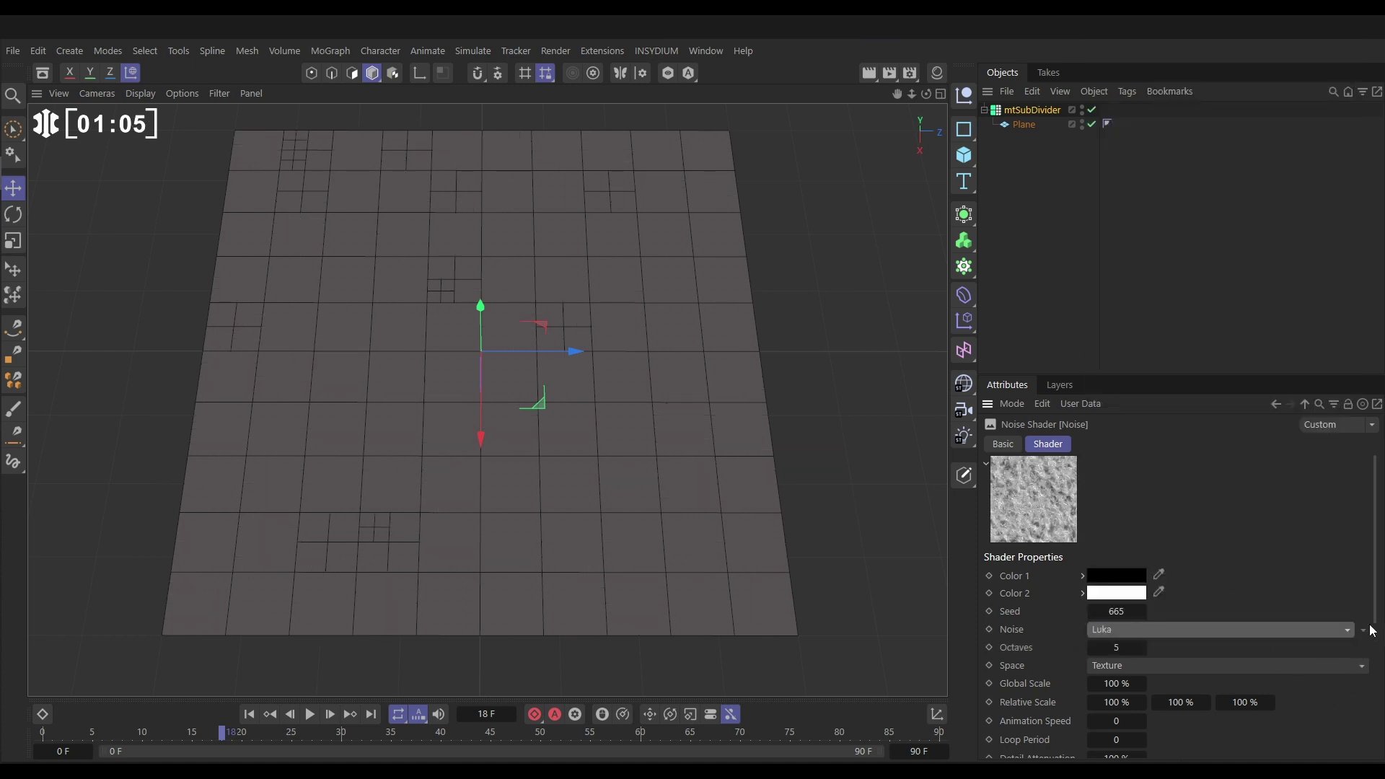
- Set the Noise shader's High Clip to 62 % and its Global Scale to 300 %
{"action": "left_click_drag", "start_coordinate": [1379, 608], "coordinate": [1349, 743]}
{"action": "left_click_drag", "start_coordinate": [1362, 661], "coordinate": [1285, 673]}
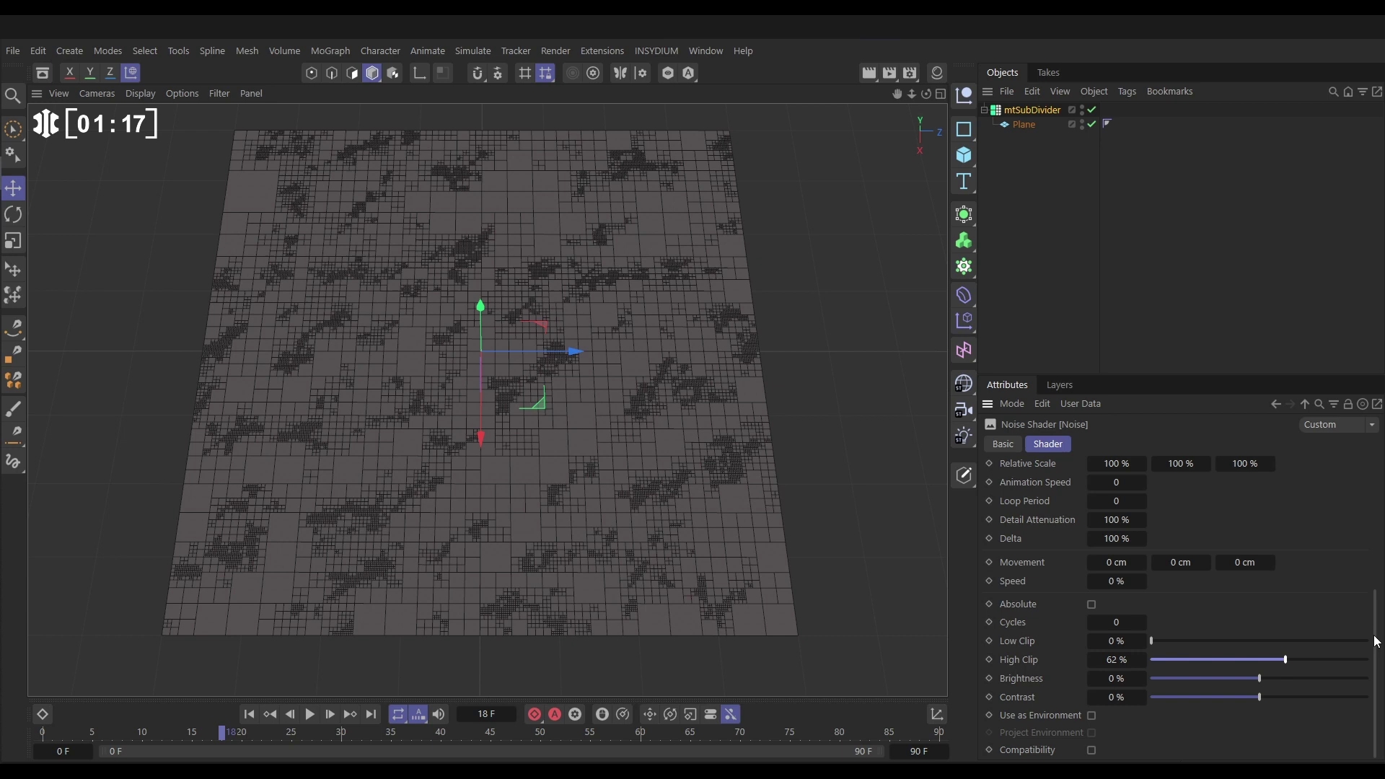
{"action": "left_click_drag", "start_coordinate": [1375, 638], "coordinate": [1377, 549]}
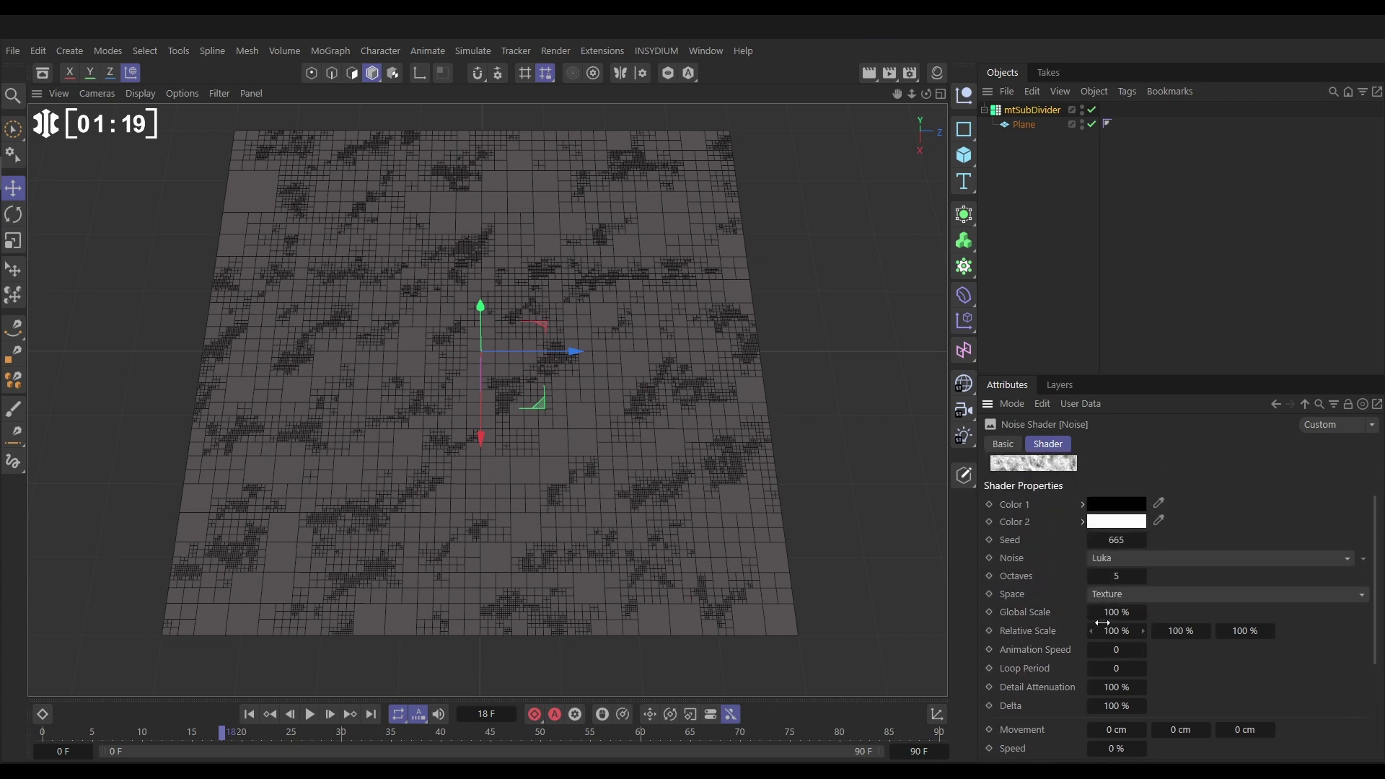
{"action": "left_click", "coordinate": [1116, 612]}
{"action": "type", "text": "300"}
{"action": "key", "text": "Return"}
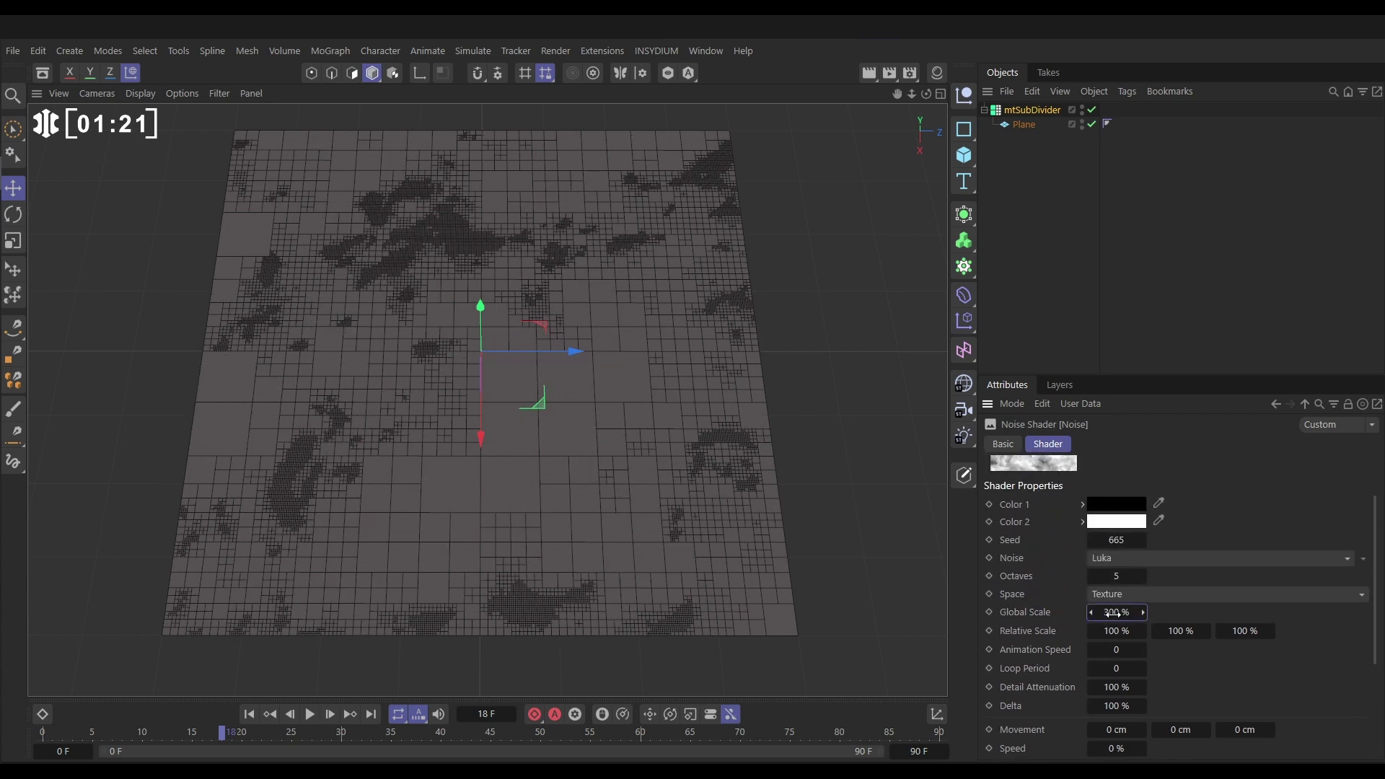
{"action": "left_click", "coordinate": [1042, 242]}
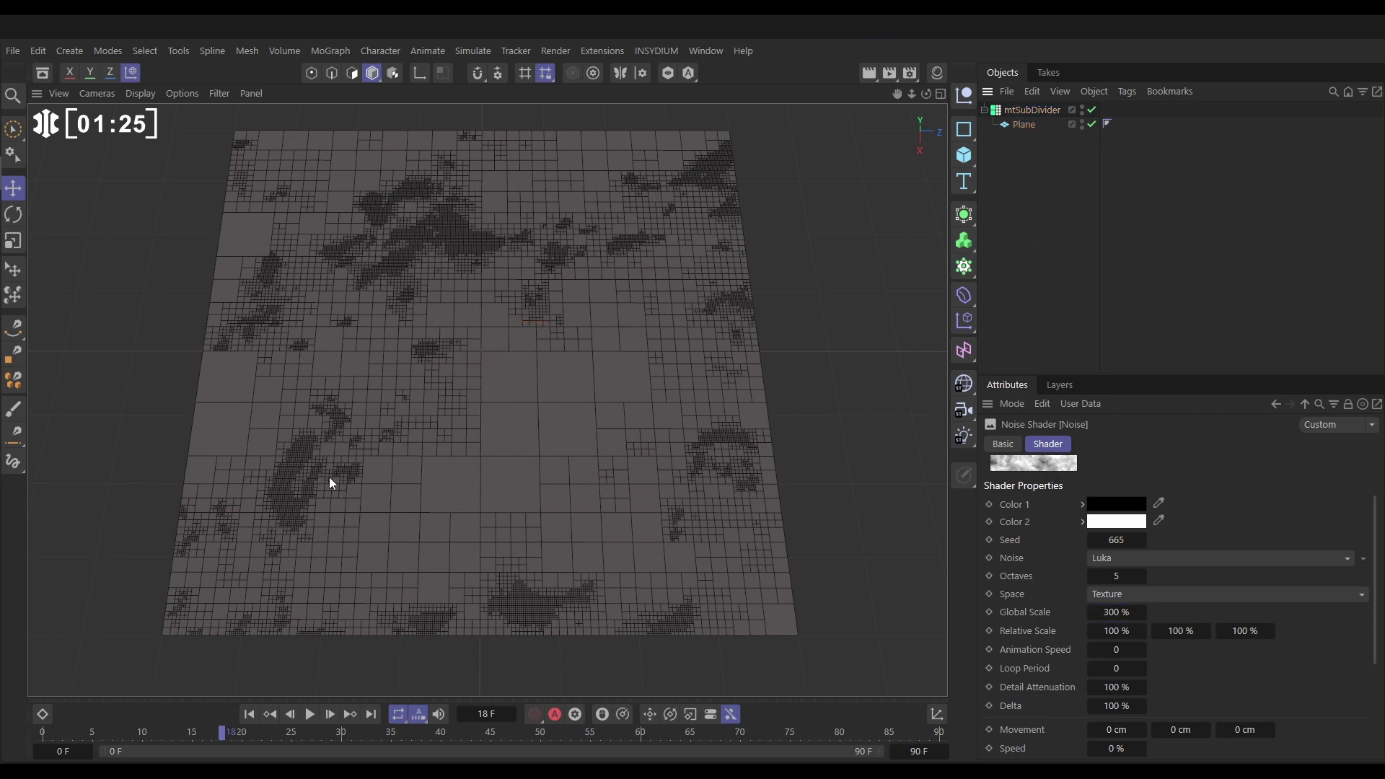
- Add an mtInset object from MeshTools and move the Plane out of the mtSubDivider to make it the mtInset's child
{"action": "mouse_move", "coordinate": [486, 401]}
{"action": "left_mouse_down", "text": "alt"}
{"action": "mouse_move", "coordinate": [554, 348]}
{"action": "mouse_move", "coordinate": [479, 424]}
{"action": "left_mouse_up", "text": "alt"}
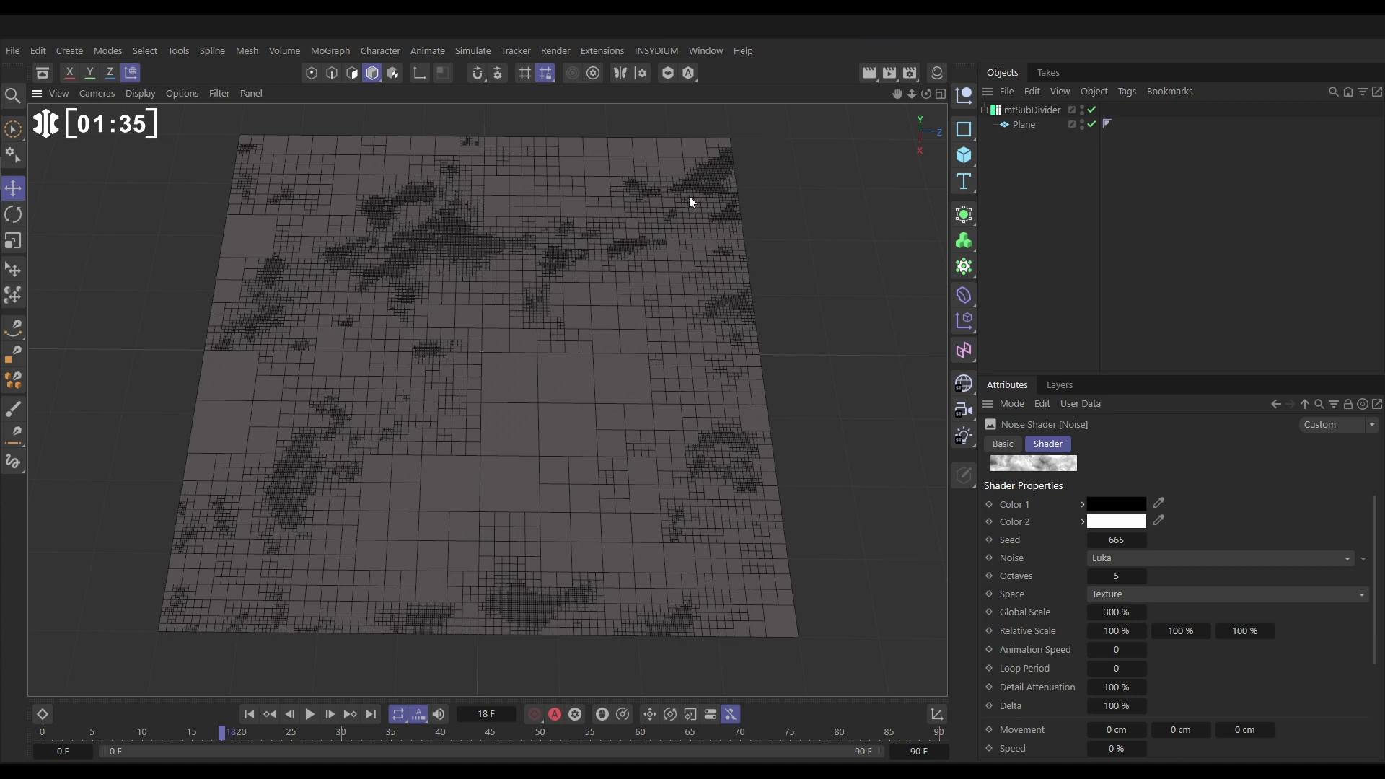
{"action": "left_click", "coordinate": [650, 55]}
{"action": "mouse_move", "coordinate": [667, 162]}
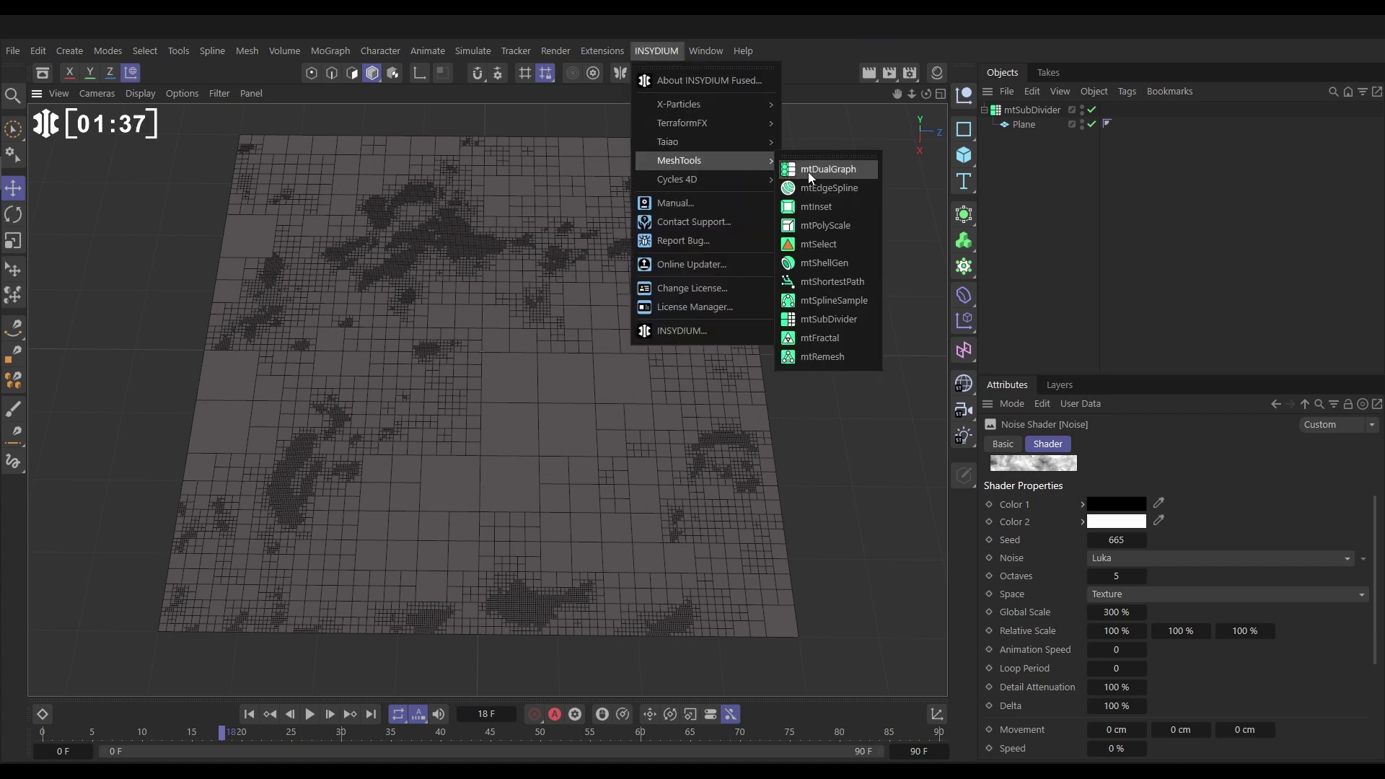
{"action": "left_click", "coordinate": [822, 209]}
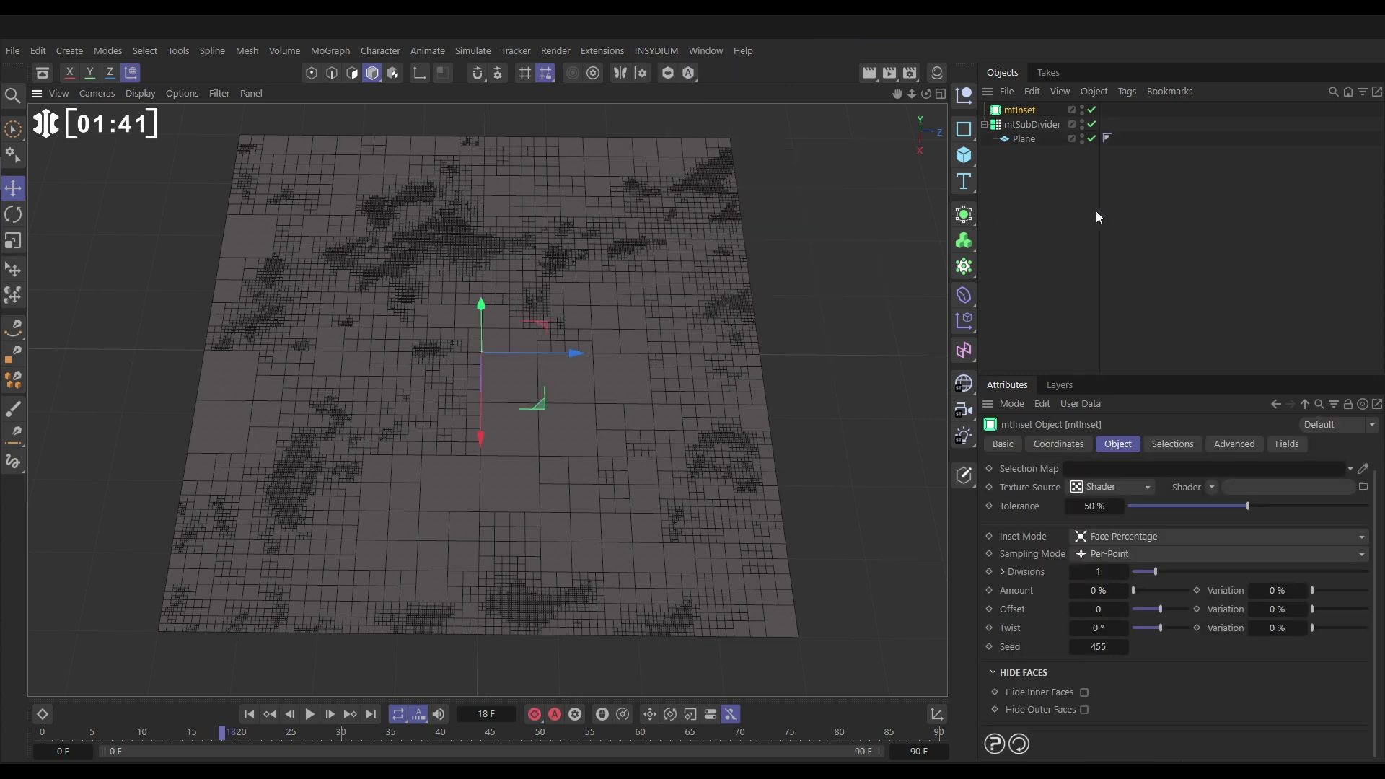
{"action": "left_click", "coordinate": [1024, 142]}
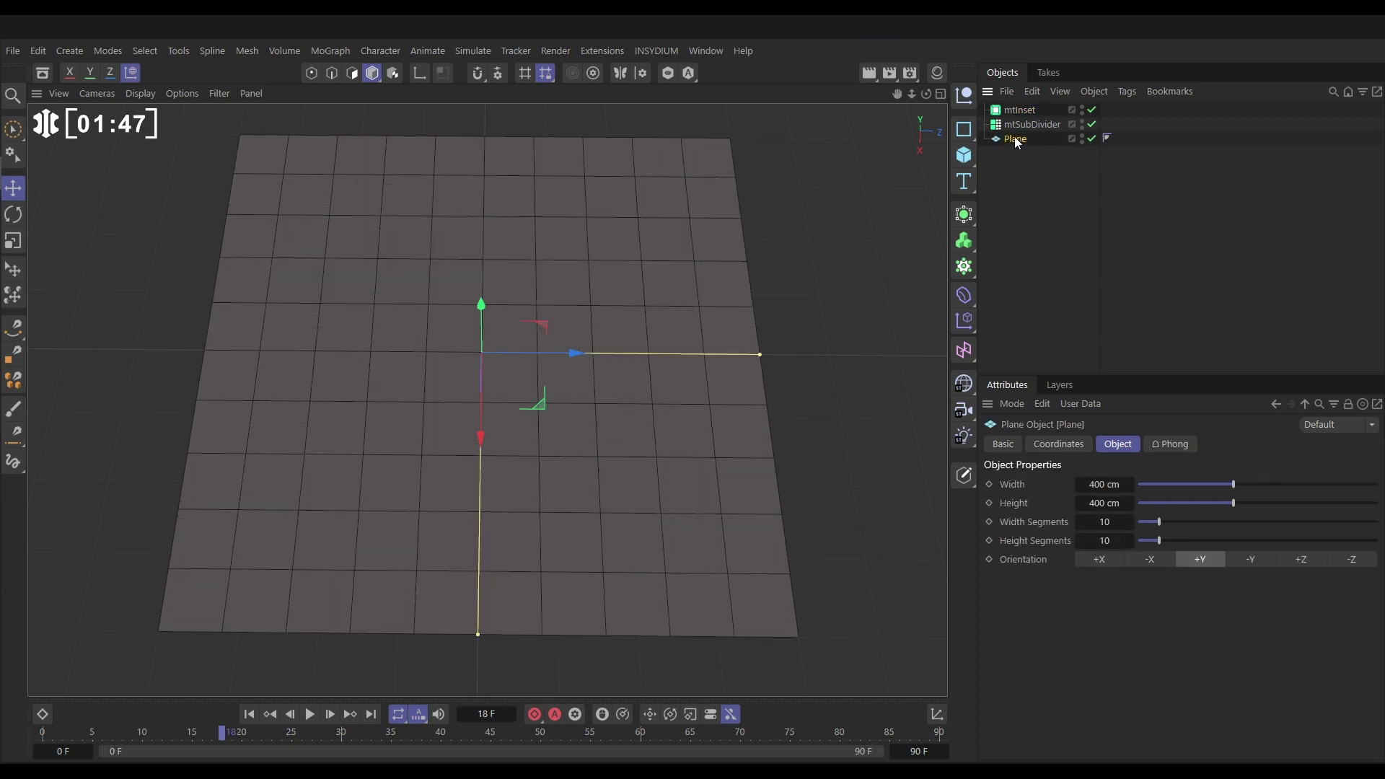
{"action": "left_click_drag", "start_coordinate": [1015, 139], "coordinate": [1020, 108]}
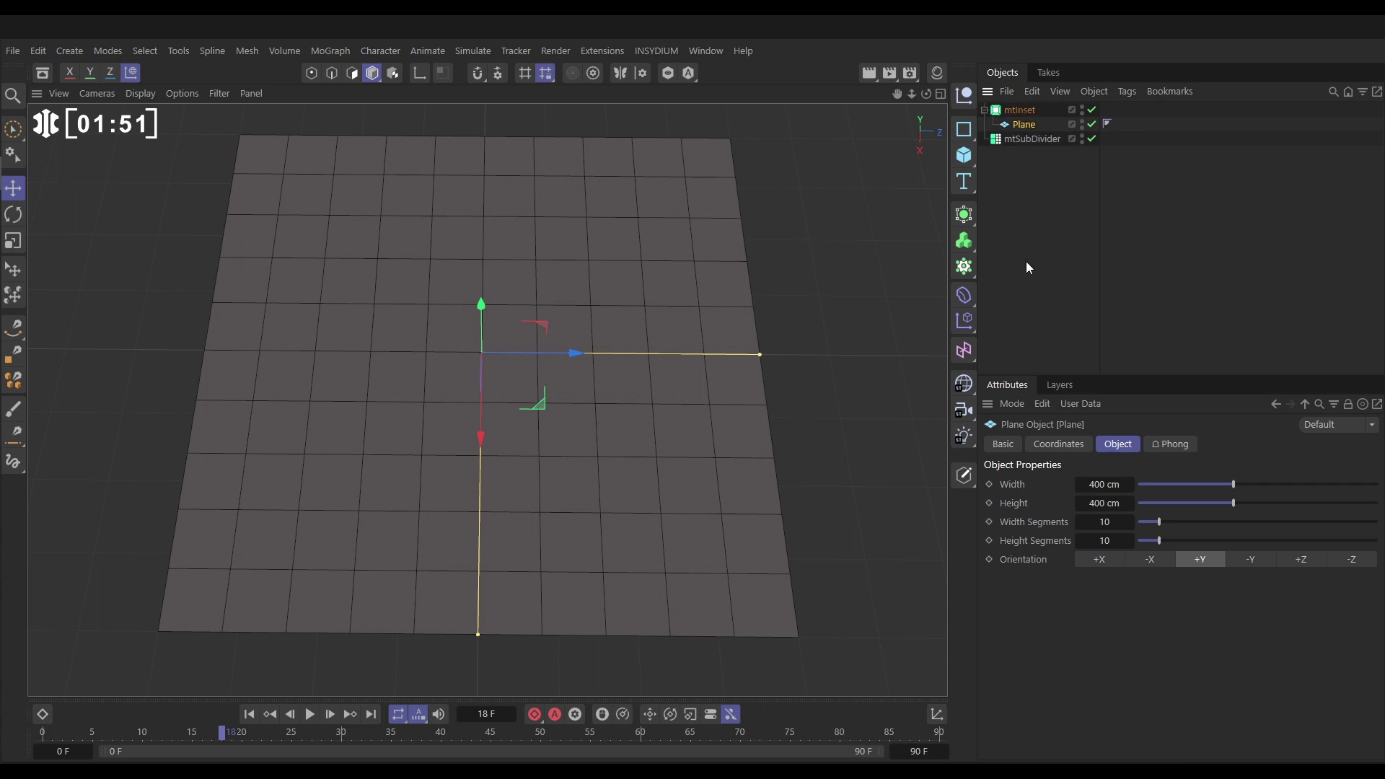
- Set the mtInset's Amount to about 59.4 % with an Amount Variation of about 44.4 %
{"action": "left_click", "coordinate": [1020, 110]}
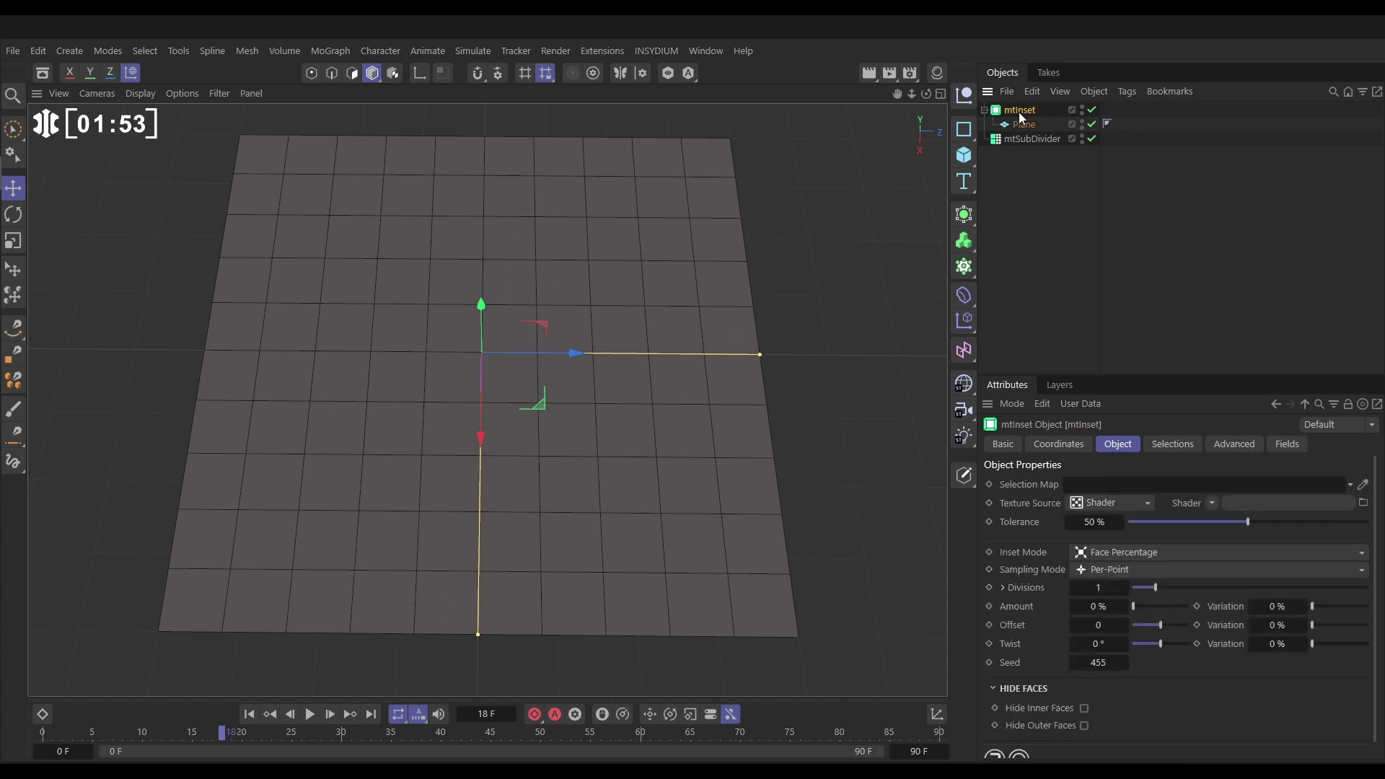
{"action": "left_click", "coordinate": [1120, 450]}
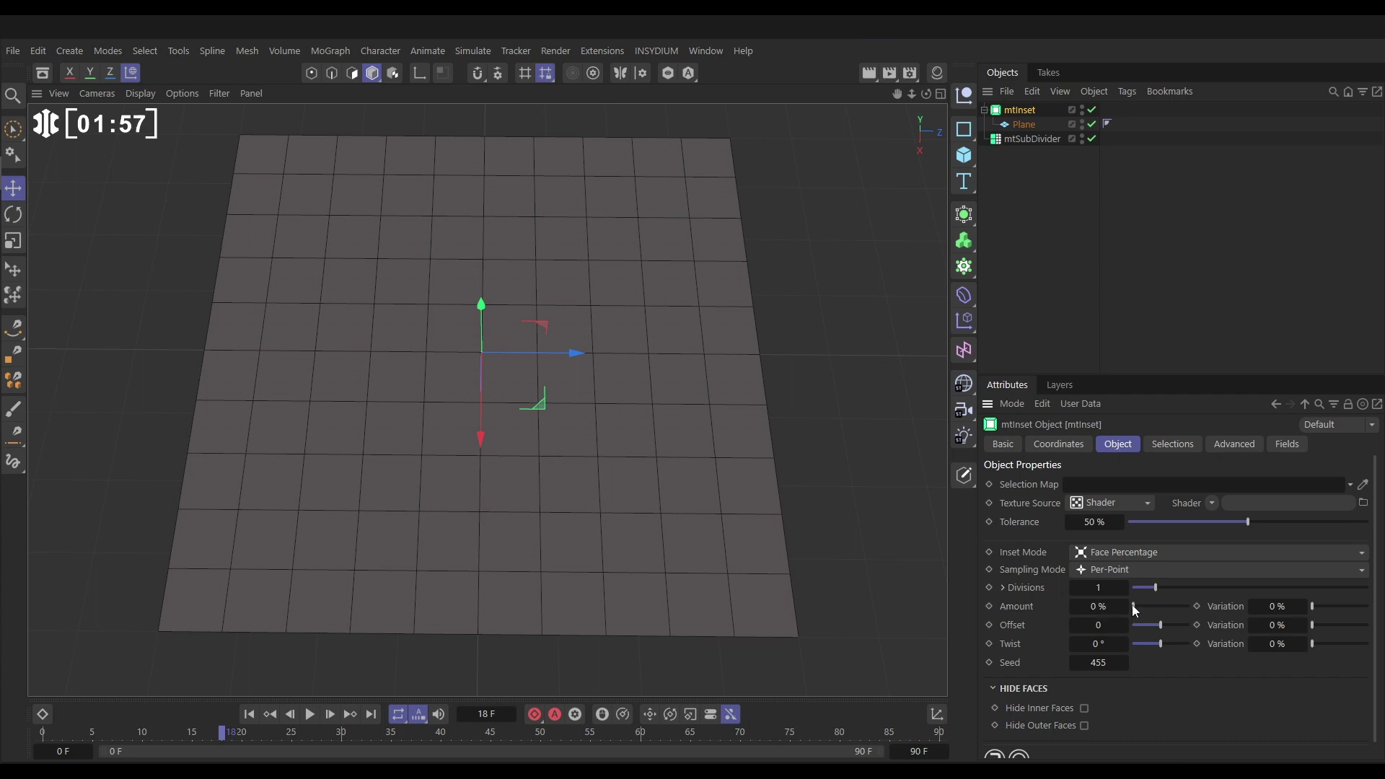
{"action": "left_click_drag", "start_coordinate": [1132, 606], "coordinate": [1160, 608]}
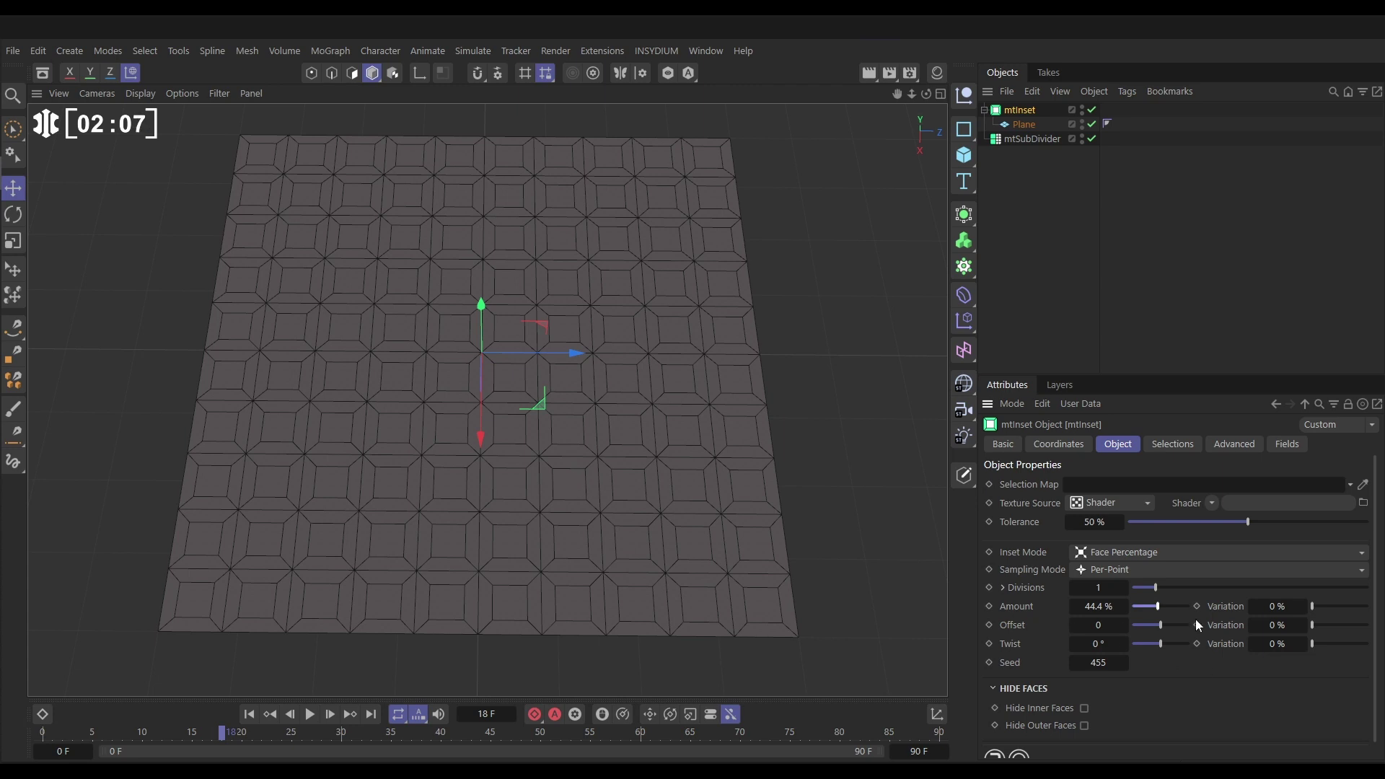
{"action": "left_click_drag", "start_coordinate": [1159, 608], "coordinate": [1150, 607]}
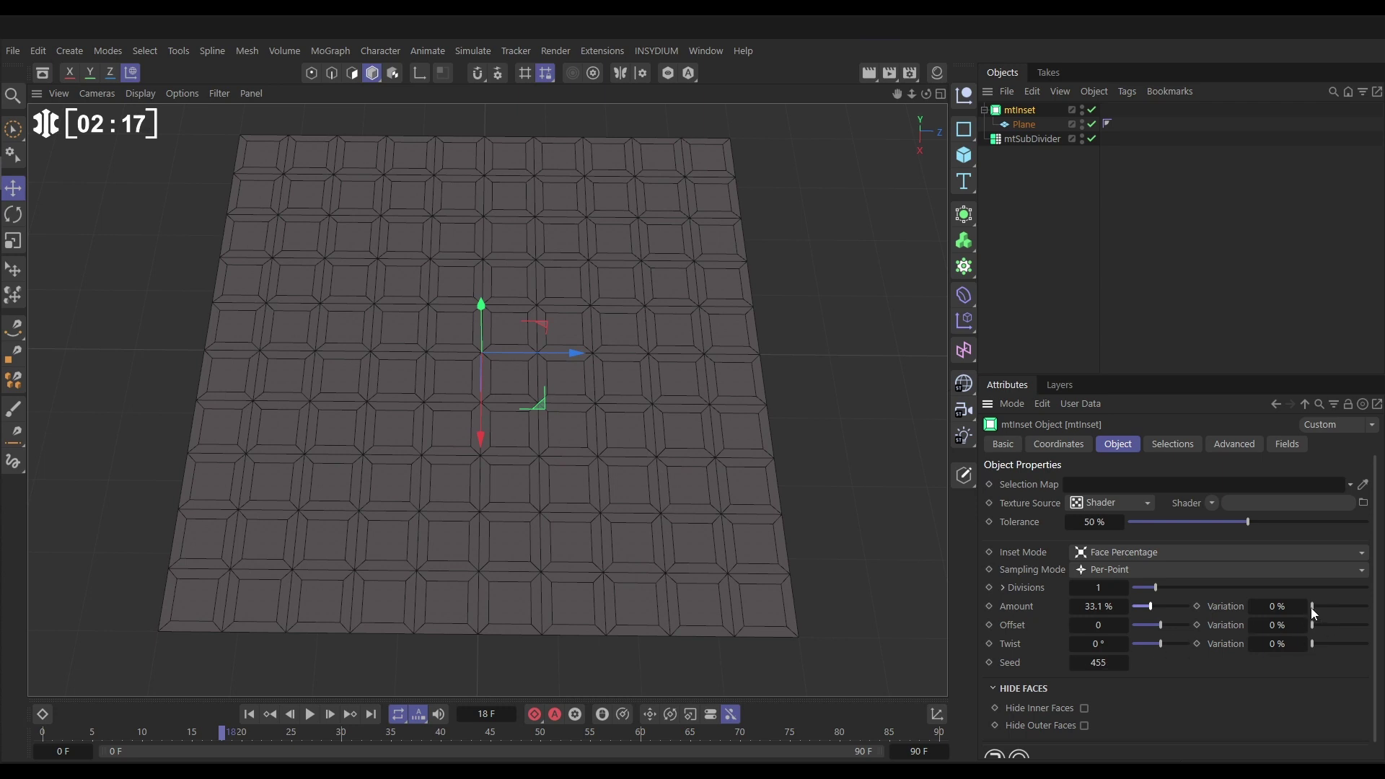
{"action": "left_click_drag", "start_coordinate": [1311, 607], "coordinate": [1334, 607]}
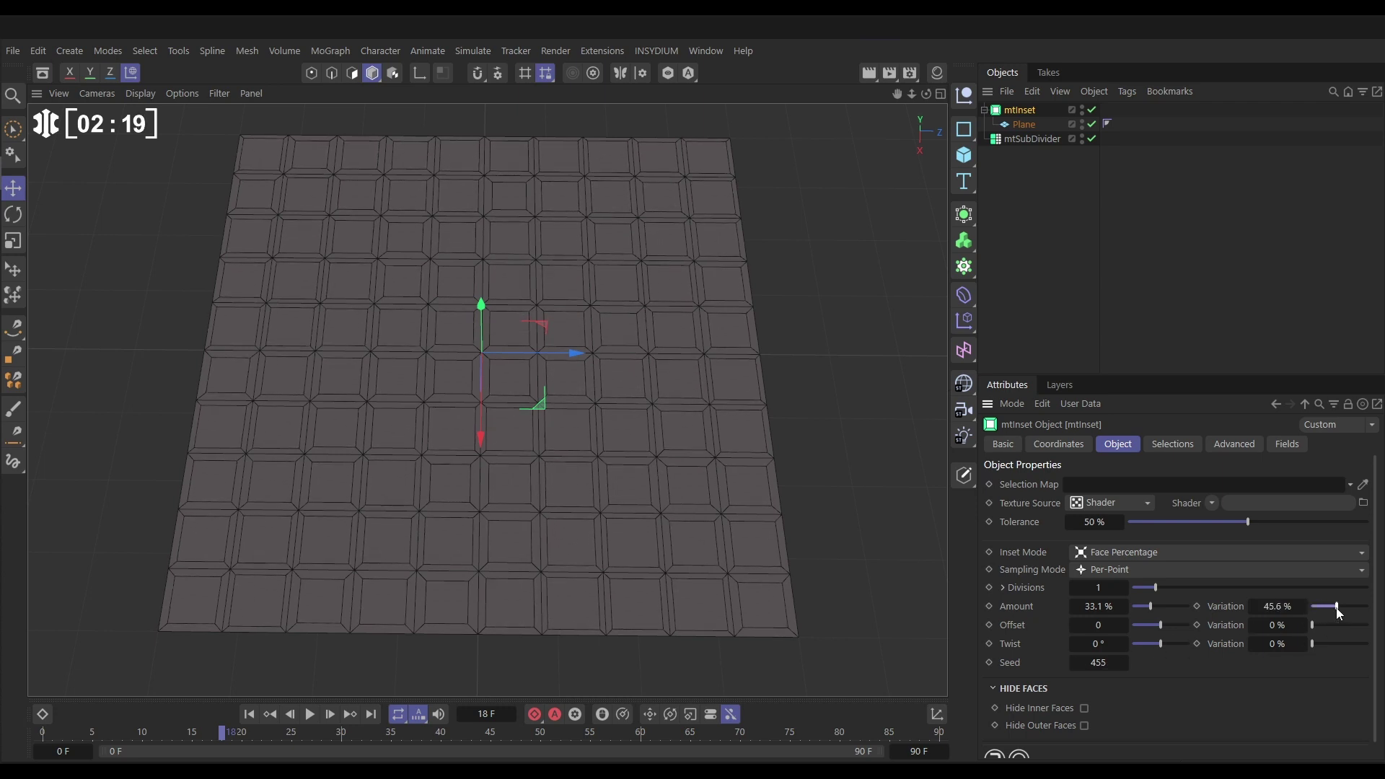
{"action": "left_click_drag", "start_coordinate": [1161, 606], "coordinate": [1167, 607]}
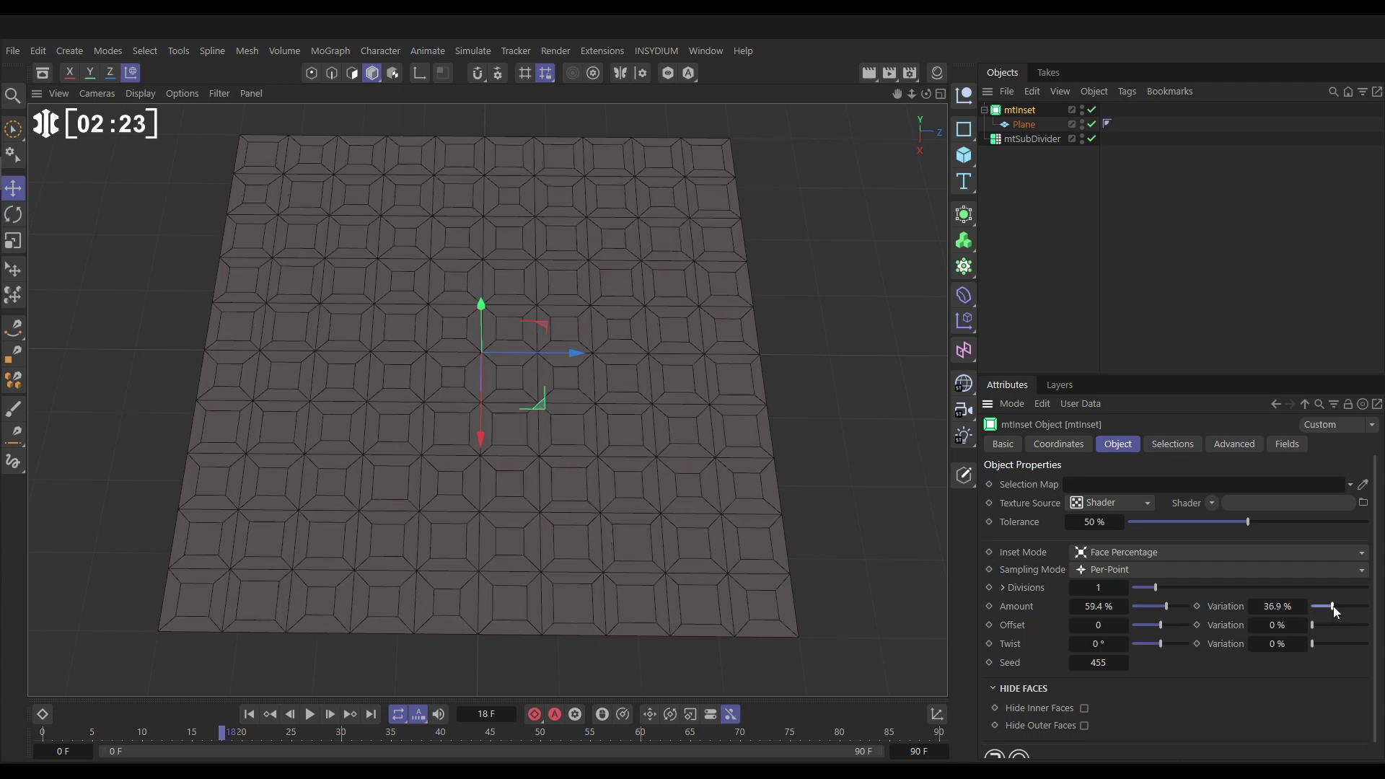
{"action": "left_click_drag", "start_coordinate": [1333, 606], "coordinate": [1337, 607]}
- Set the mtInset's Offset to about 31.3 with an Offset Variation of about 16.9 %
{"action": "left_click_drag", "start_coordinate": [1160, 626], "coordinate": [1170, 626]}
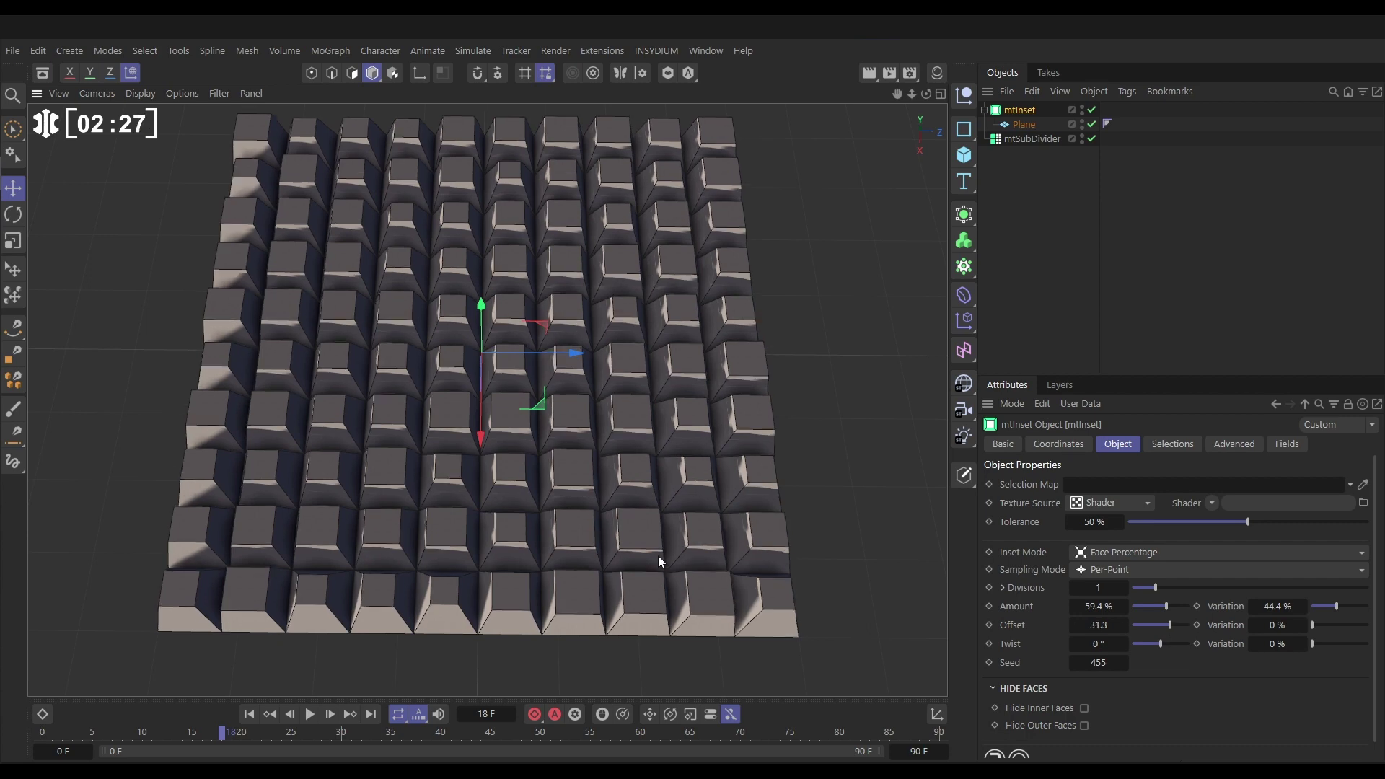
{"action": "left_click_drag", "start_coordinate": [658, 565], "coordinate": [691, 518], "text": "alt"}
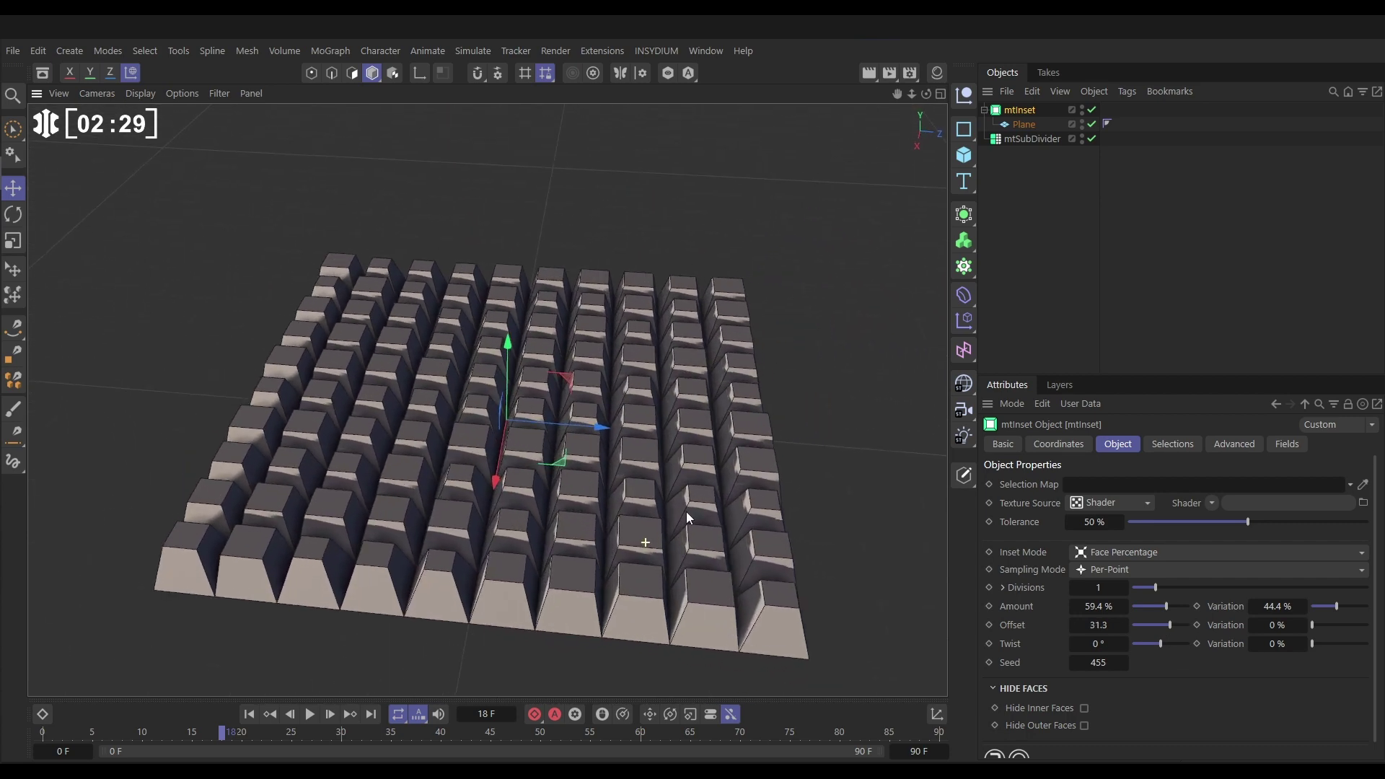
{"action": "left_click_drag", "start_coordinate": [1312, 625], "coordinate": [1320, 625]}
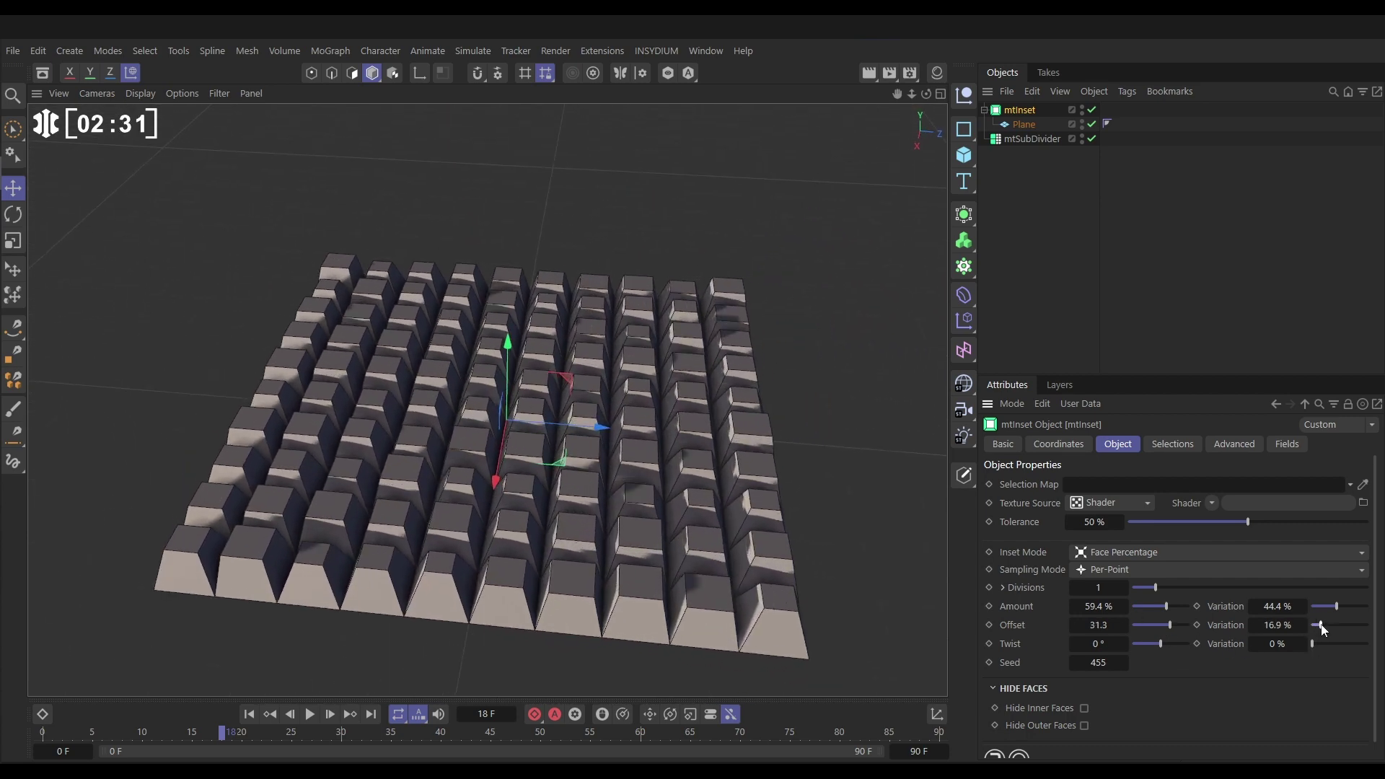
- Set the mtInset's Divisions to 4
{"action": "left_click_drag", "start_coordinate": [626, 520], "coordinate": [626, 478], "text": "alt"}
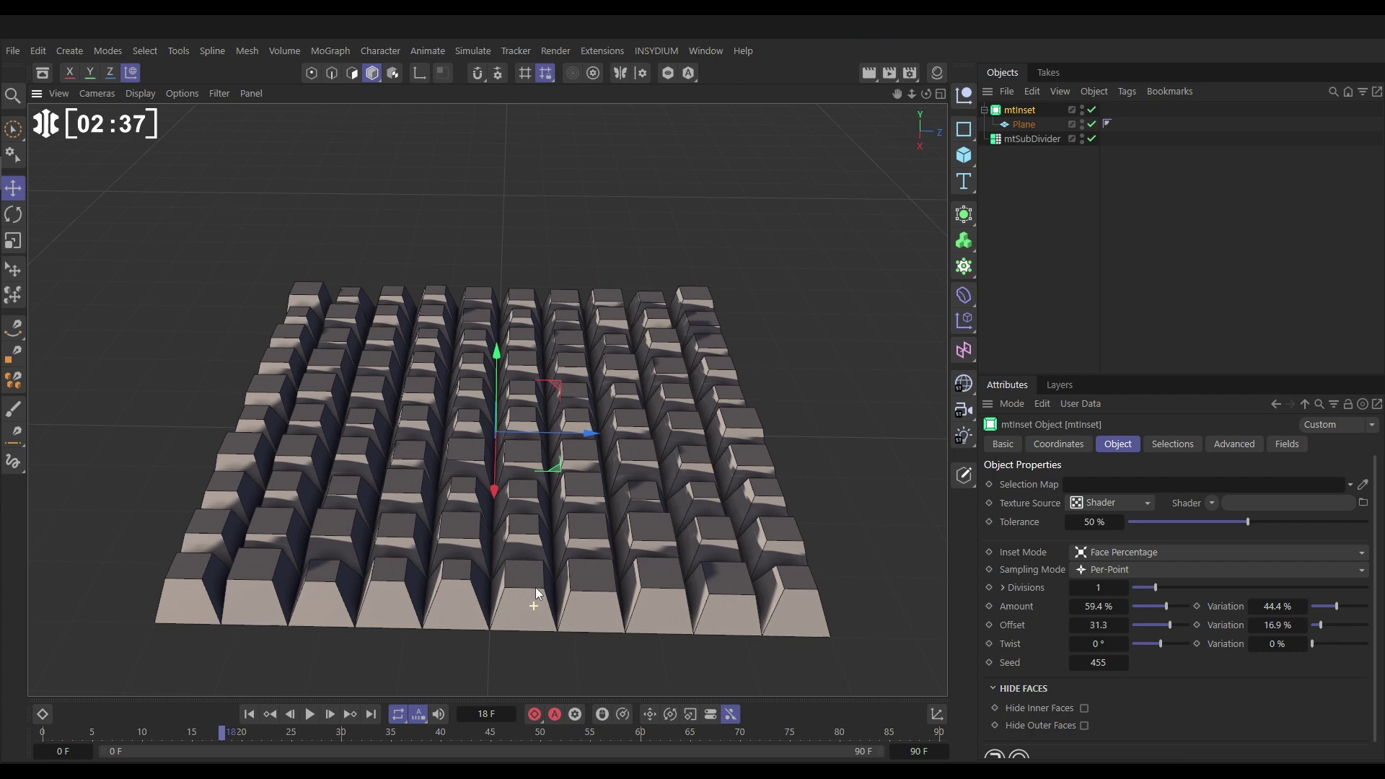
{"action": "left_click_drag", "start_coordinate": [542, 604], "coordinate": [525, 612], "text": "alt"}
{"action": "right_click_drag", "start_coordinate": [525, 606], "coordinate": [582, 601], "text": "alt"}
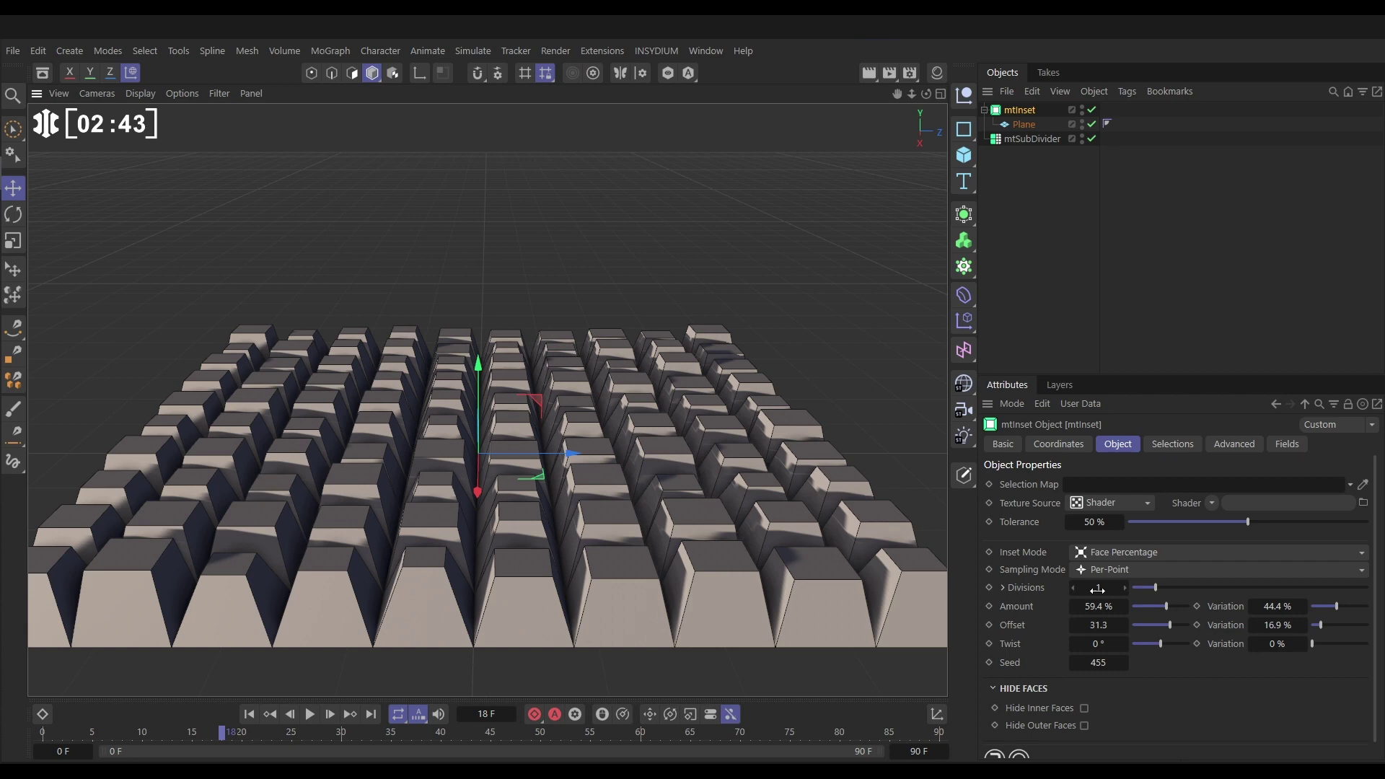
{"action": "left_click", "coordinate": [1125, 587]}
{"action": "left_click", "coordinate": [1125, 587]}
{"action": "left_click", "coordinate": [1124, 588]}
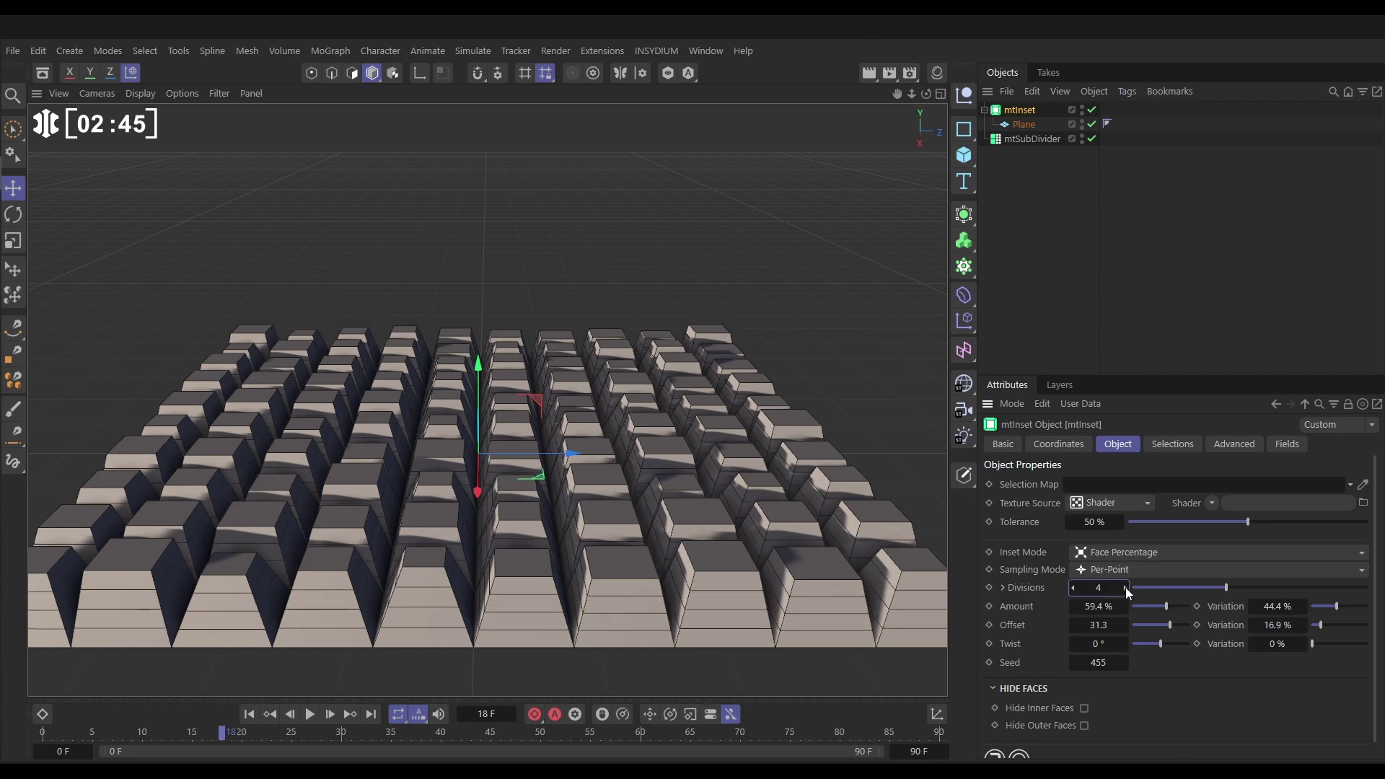
- Set the mtInset's Divisions to 6 and its Twist to about 38° with a Twist Variation of about 86.9 %
{"action": "left_click", "coordinate": [1125, 588]}
{"action": "left_click", "coordinate": [1125, 587]}
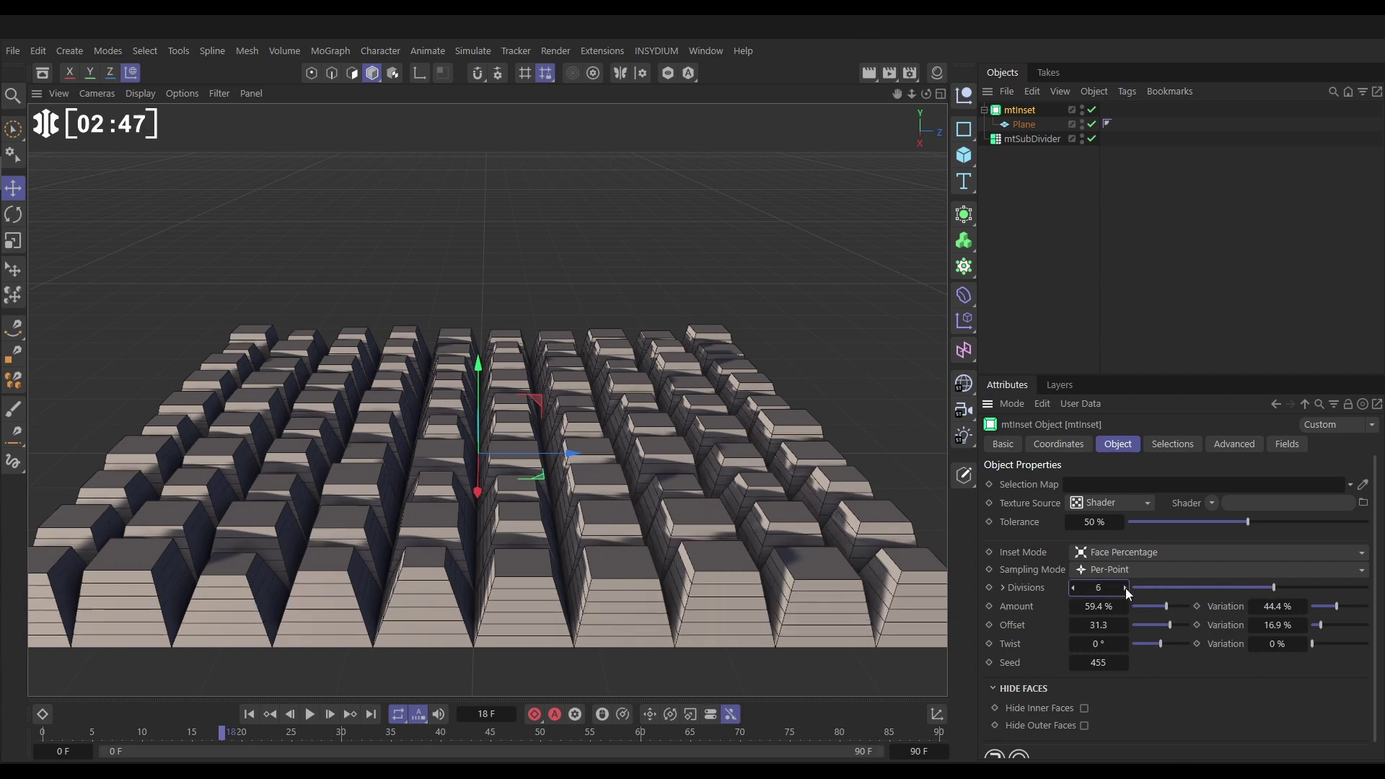
{"action": "left_click_drag", "start_coordinate": [1162, 645], "coordinate": [1169, 646]}
{"action": "mouse_move", "coordinate": [593, 538]}
{"action": "left_mouse_down", "text": "alt"}
{"action": "mouse_move", "coordinate": [542, 518]}
{"action": "mouse_move", "coordinate": [539, 537]}
{"action": "mouse_move", "coordinate": [553, 511]}
{"action": "left_mouse_up", "text": "alt"}
{"action": "left_click_drag", "start_coordinate": [1312, 645], "coordinate": [1362, 644]}
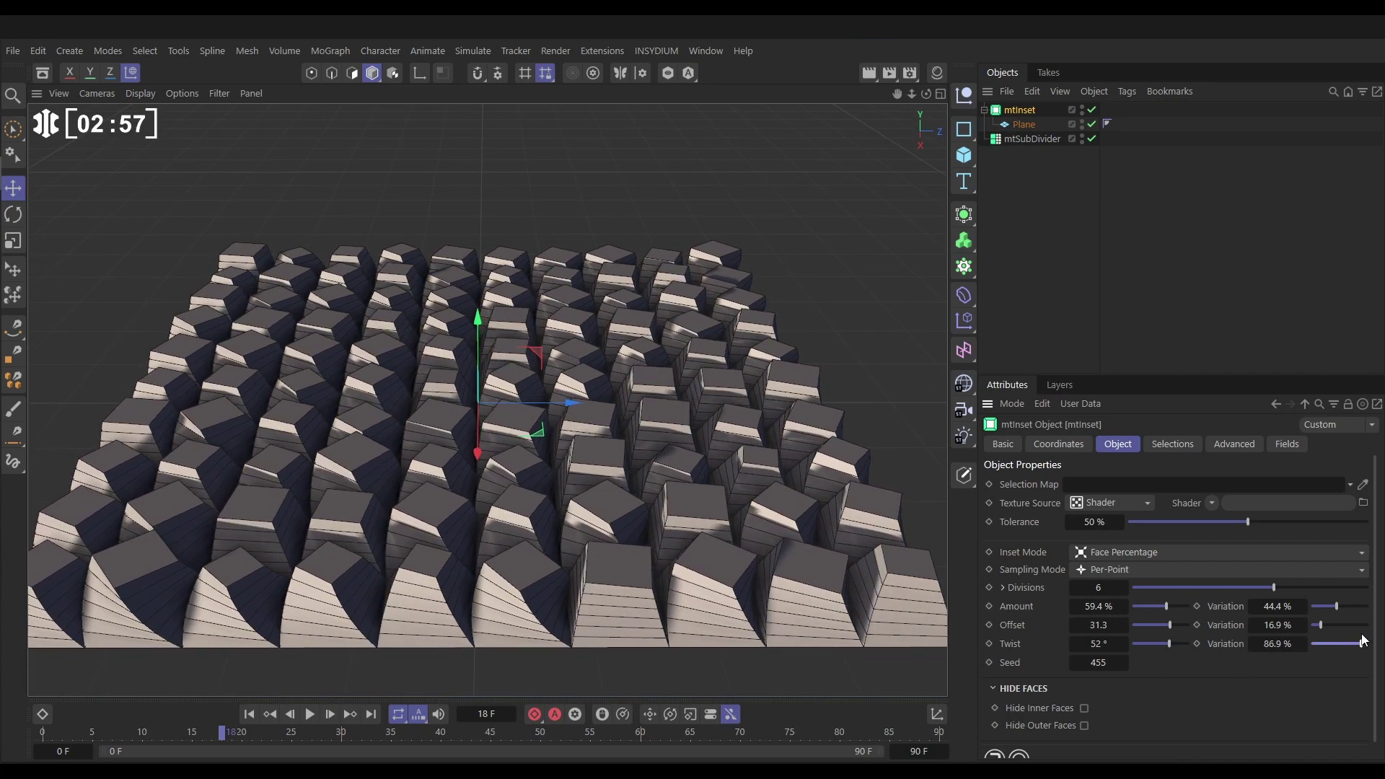
{"action": "left_click_drag", "start_coordinate": [1172, 644], "coordinate": [1166, 644]}
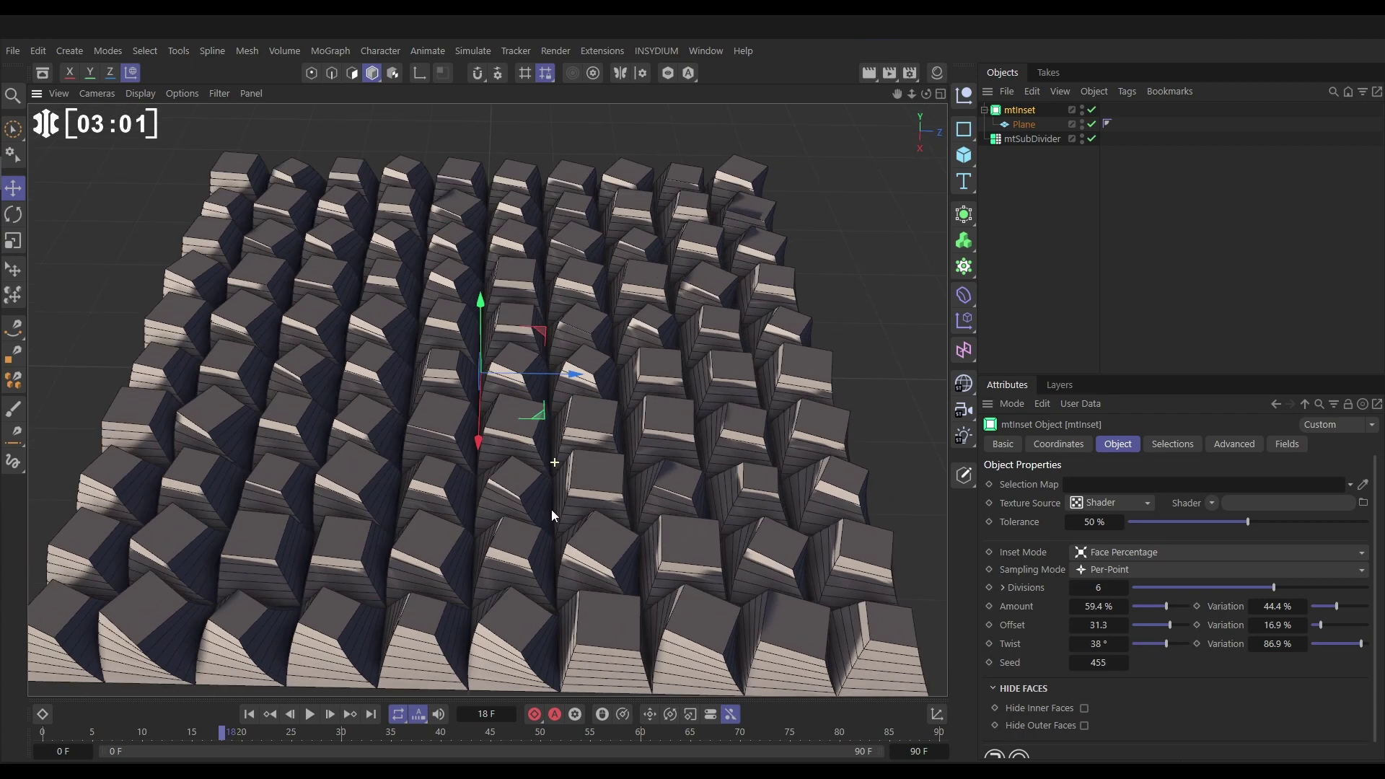
- Move the Plane back under the mtSubDivider and make the mtSubDivider a child of the mtInset
{"action": "left_click_drag", "start_coordinate": [551, 510], "coordinate": [587, 452], "text": "alt"}
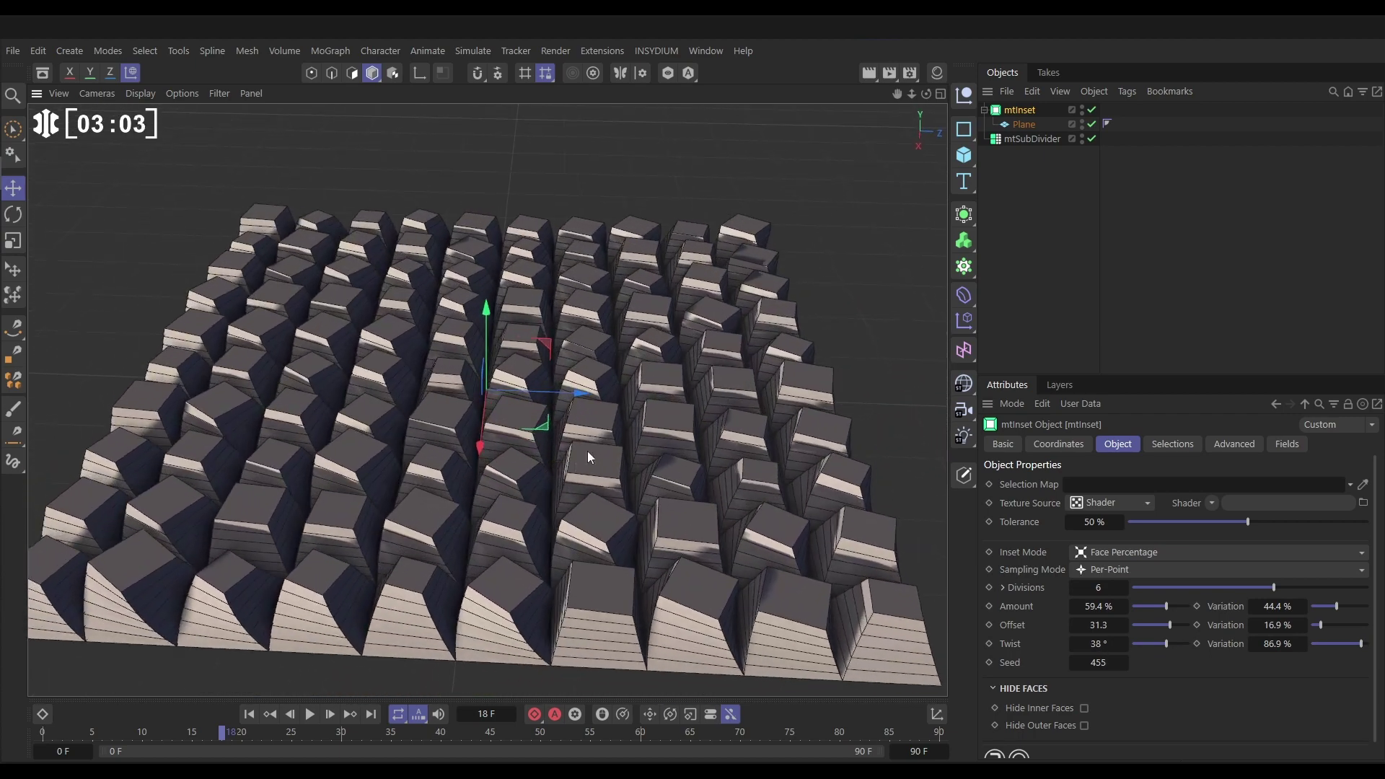
{"action": "scroll", "coordinate": [587, 452], "scroll_direction": "down", "scroll_amount": 3}
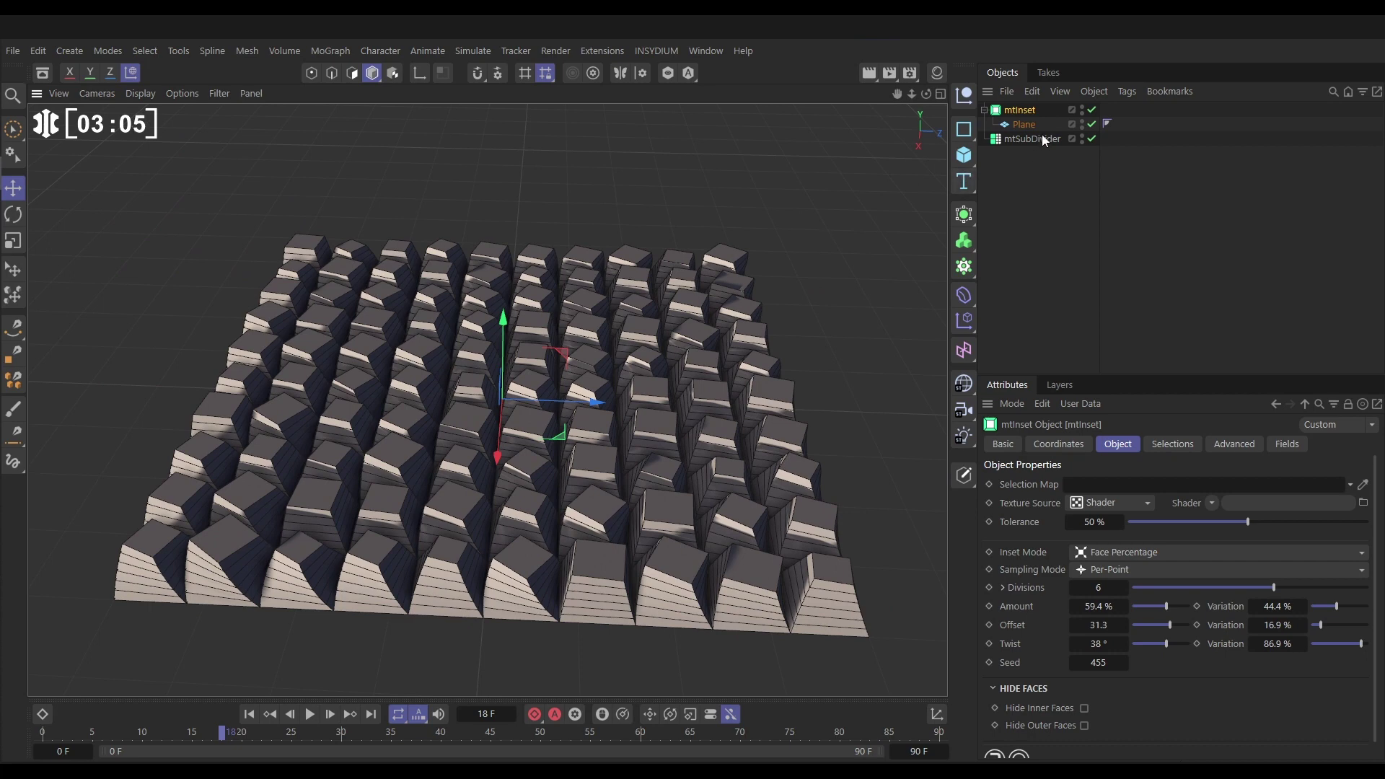
{"action": "mouse_move", "coordinate": [1042, 134]}
{"action": "left_mouse_down"}
{"action": "mouse_move", "coordinate": [1028, 145]}
{"action": "mouse_move", "coordinate": [1020, 124]}
{"action": "left_mouse_up"}
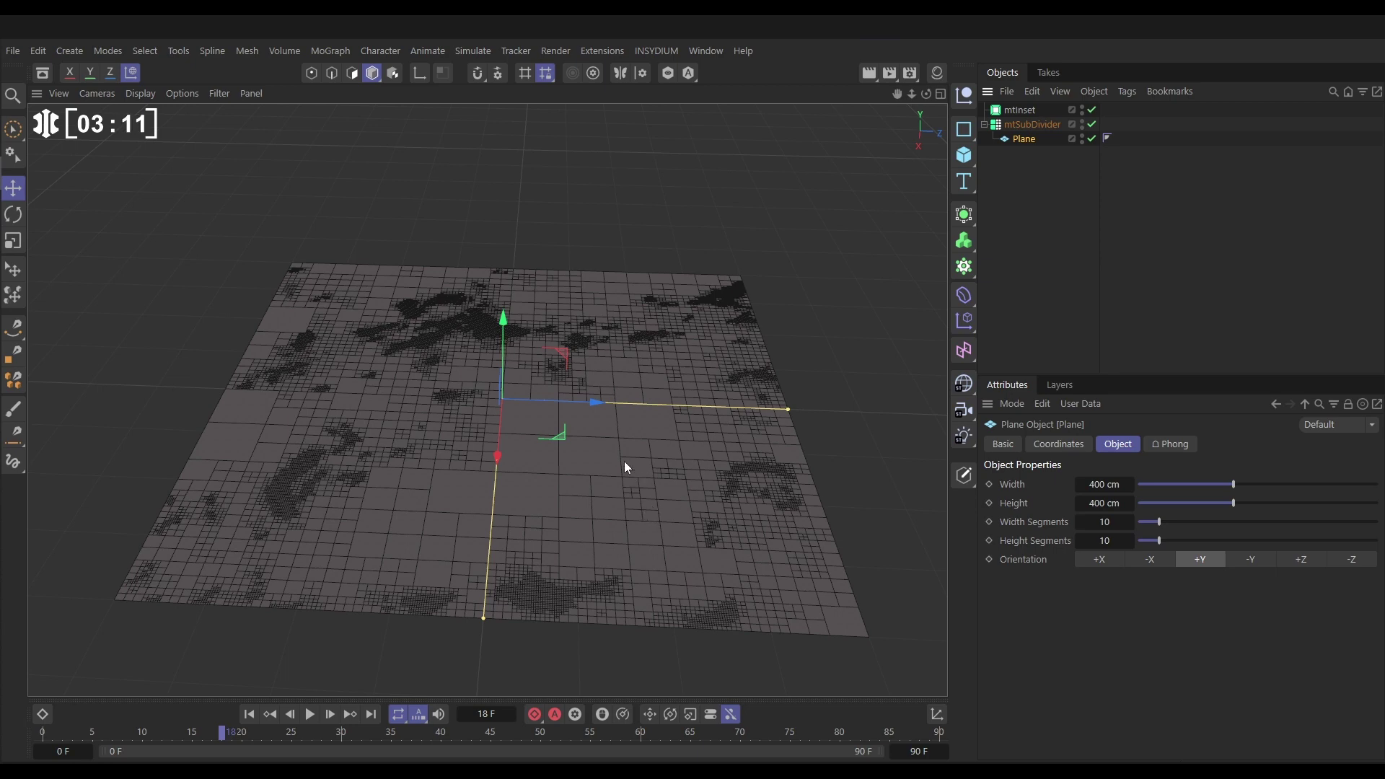
{"action": "left_click_drag", "start_coordinate": [624, 461], "coordinate": [631, 503], "text": "alt"}
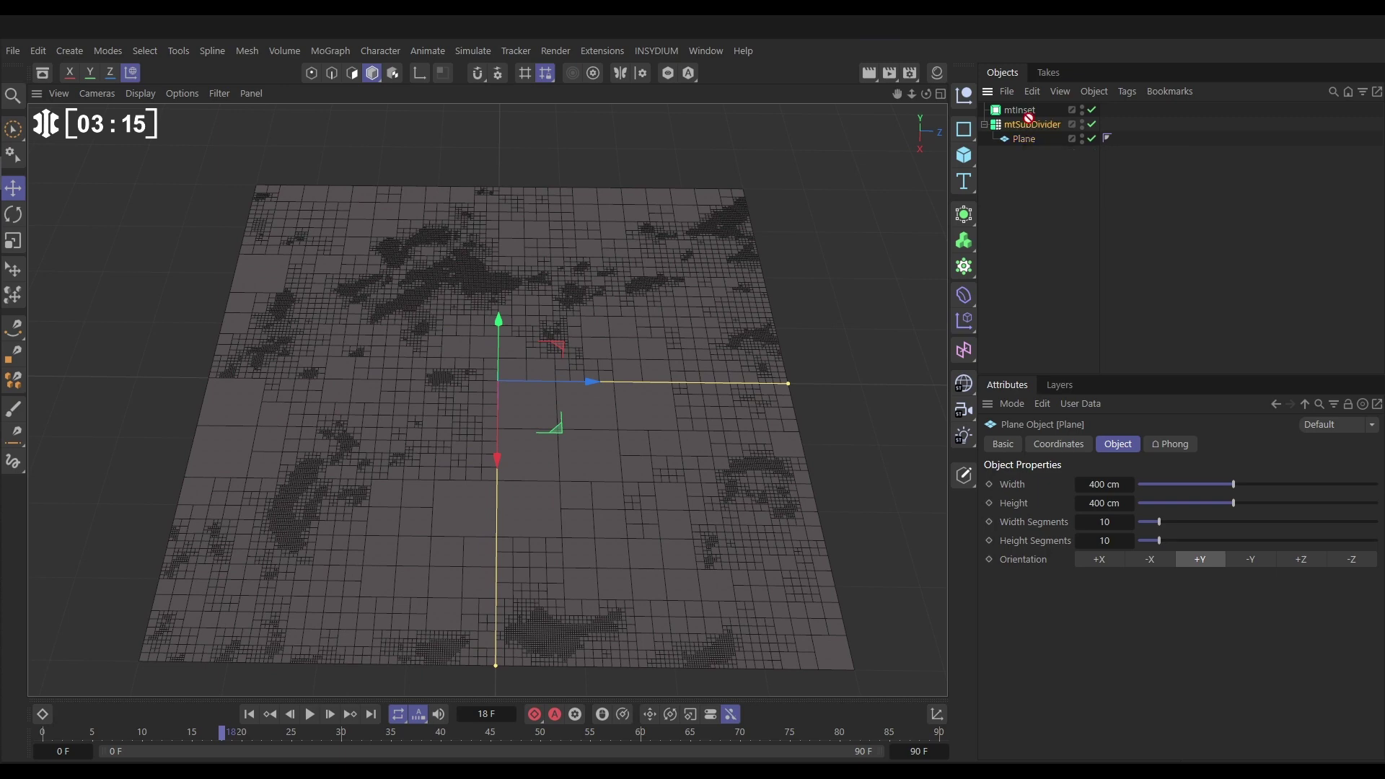
{"action": "left_click_drag", "start_coordinate": [1025, 127], "coordinate": [1027, 109]}
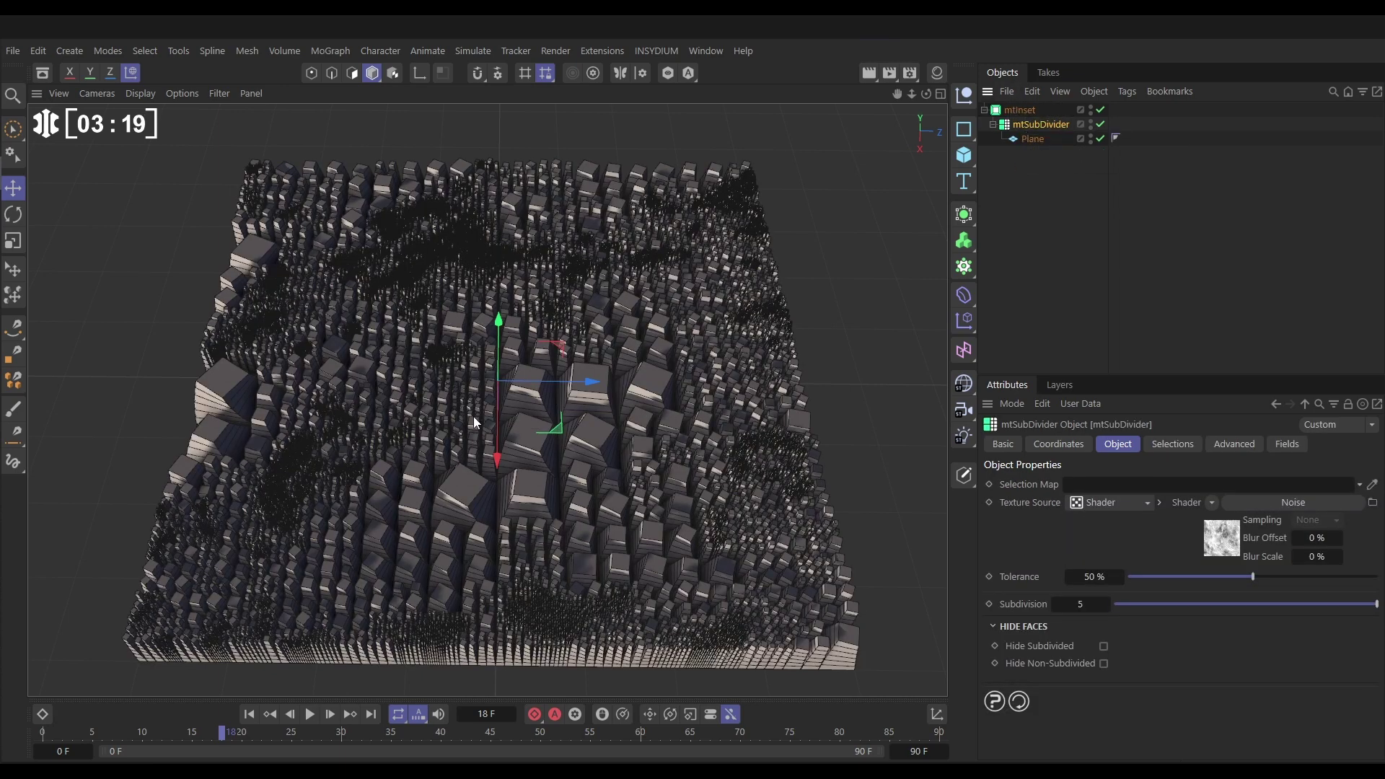
{"action": "left_click_drag", "start_coordinate": [473, 417], "coordinate": [507, 383], "text": "alt"}
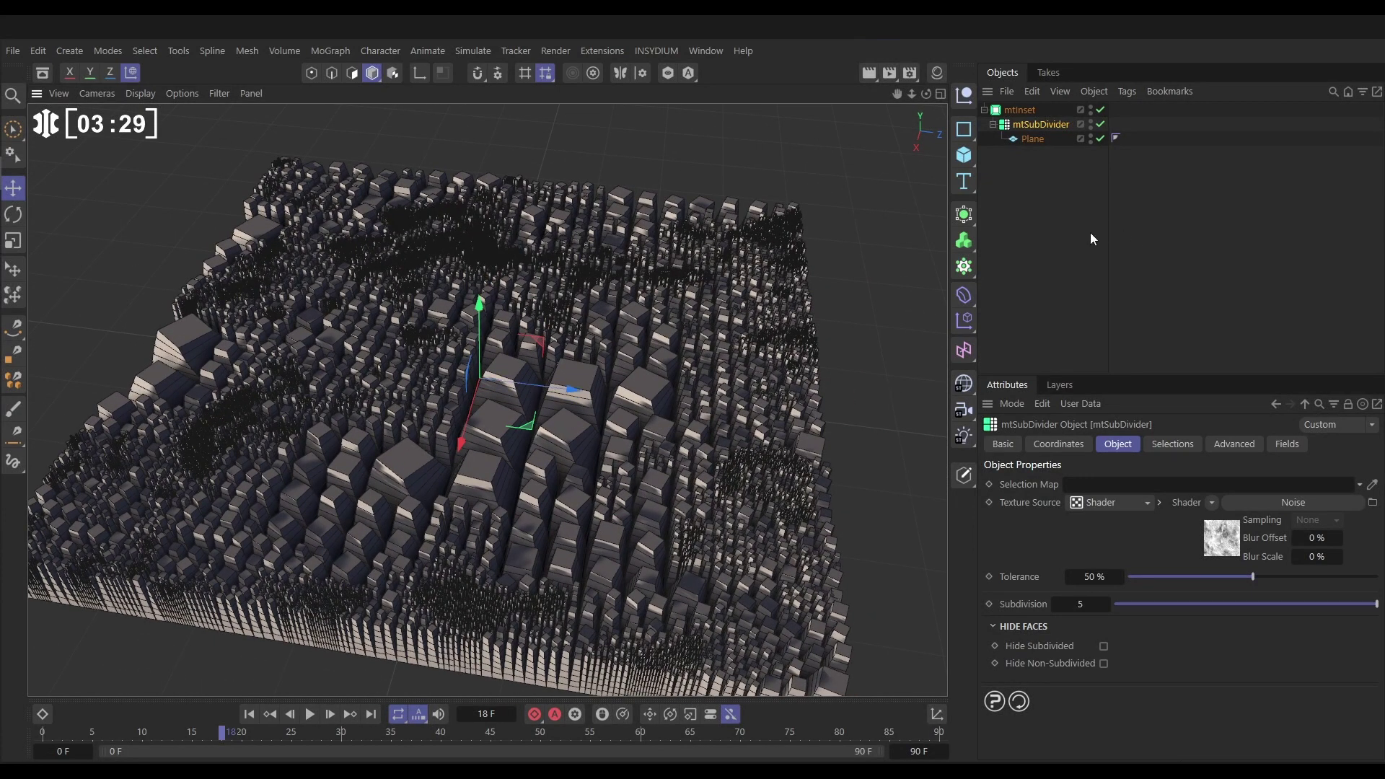
- Set the Seed of the mtSubDivider's Noise shader to 670 and deselect all objects
{"action": "left_click", "coordinate": [1221, 545]}
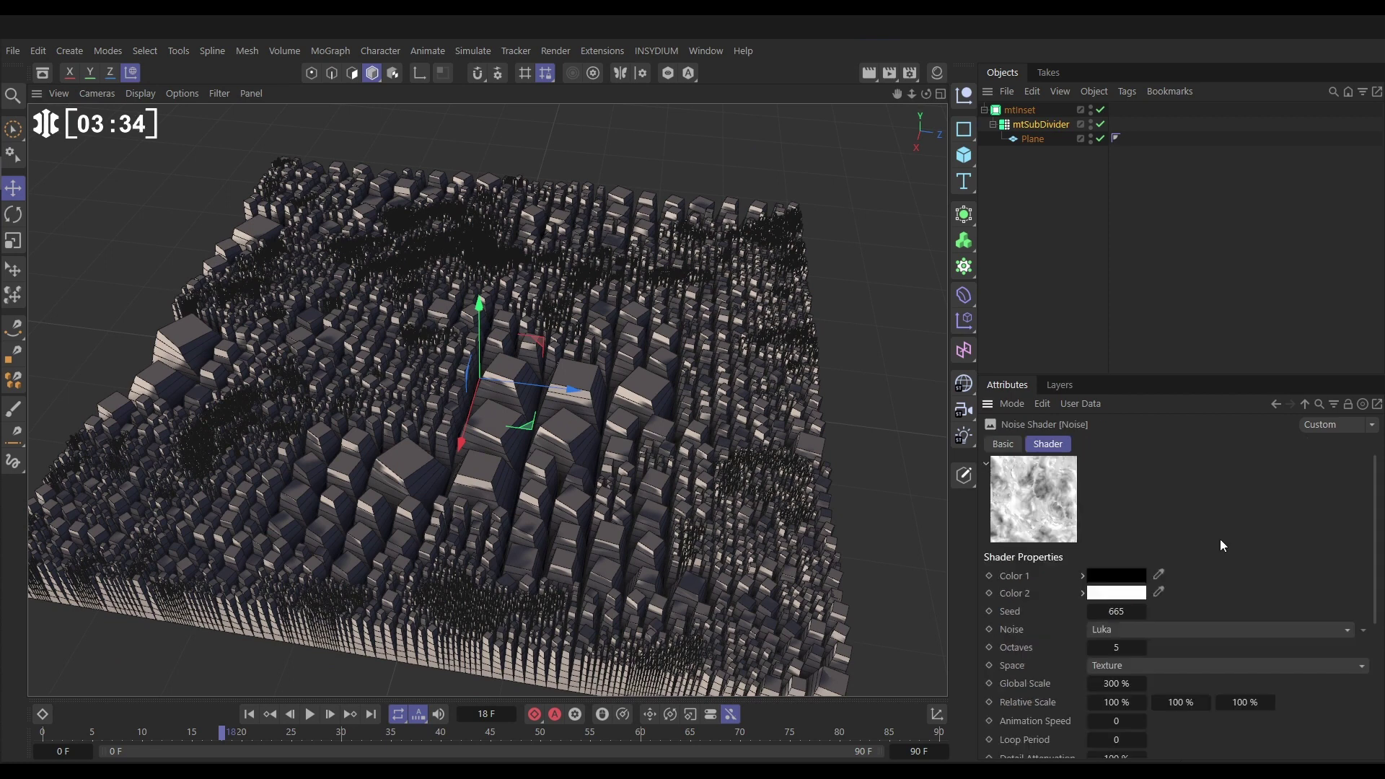
{"action": "left_click", "coordinate": [1143, 612]}
{"action": "left_click", "coordinate": [1143, 612]}
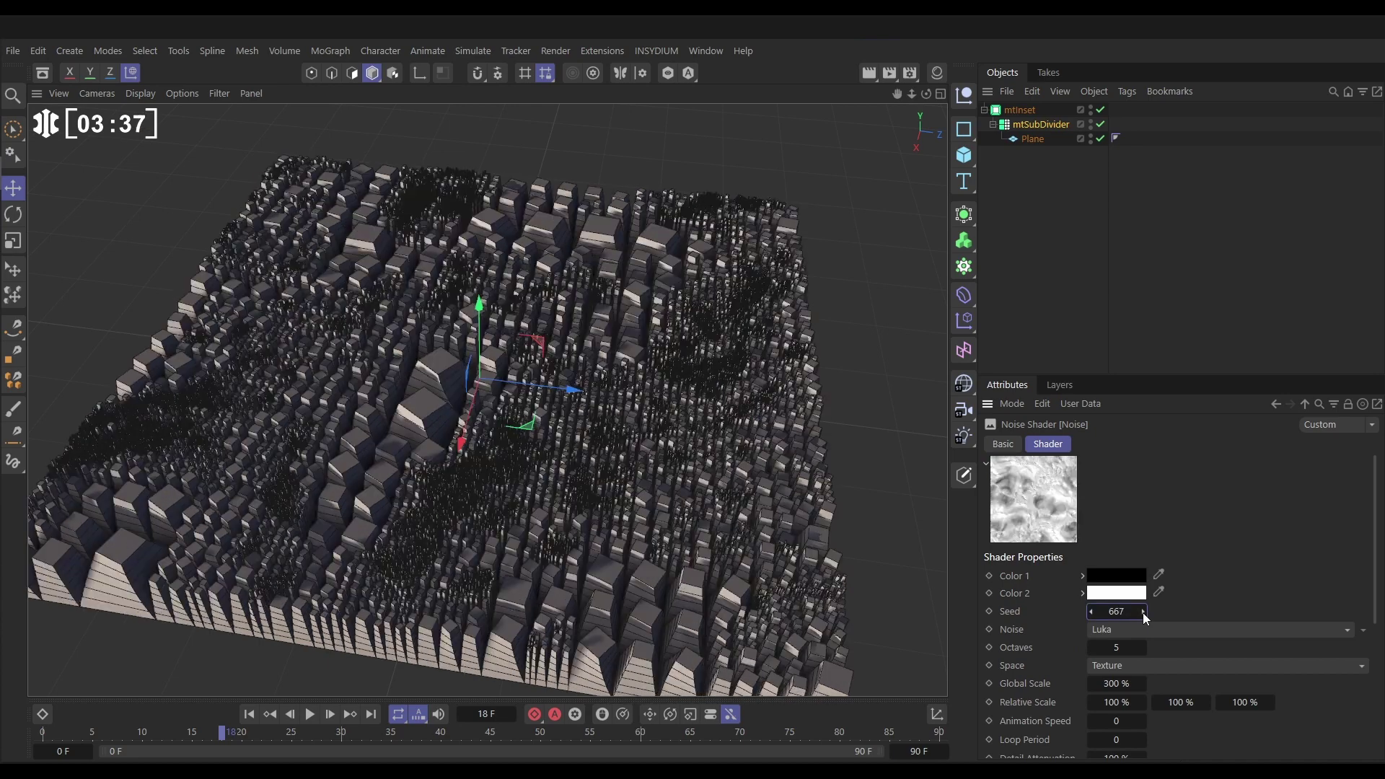
{"action": "left_click", "coordinate": [1142, 612]}
{"action": "left_click", "coordinate": [1142, 612]}
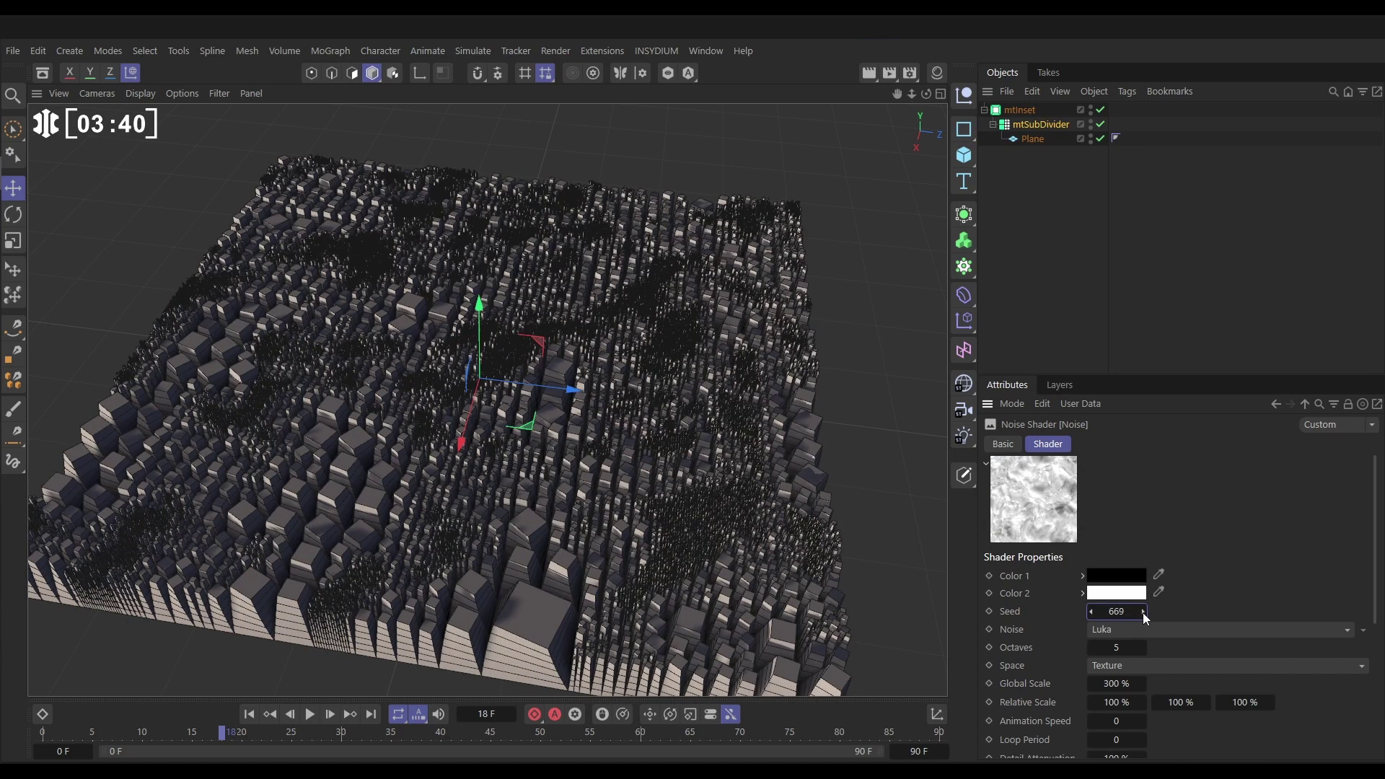
{"action": "left_click", "coordinate": [1143, 612]}
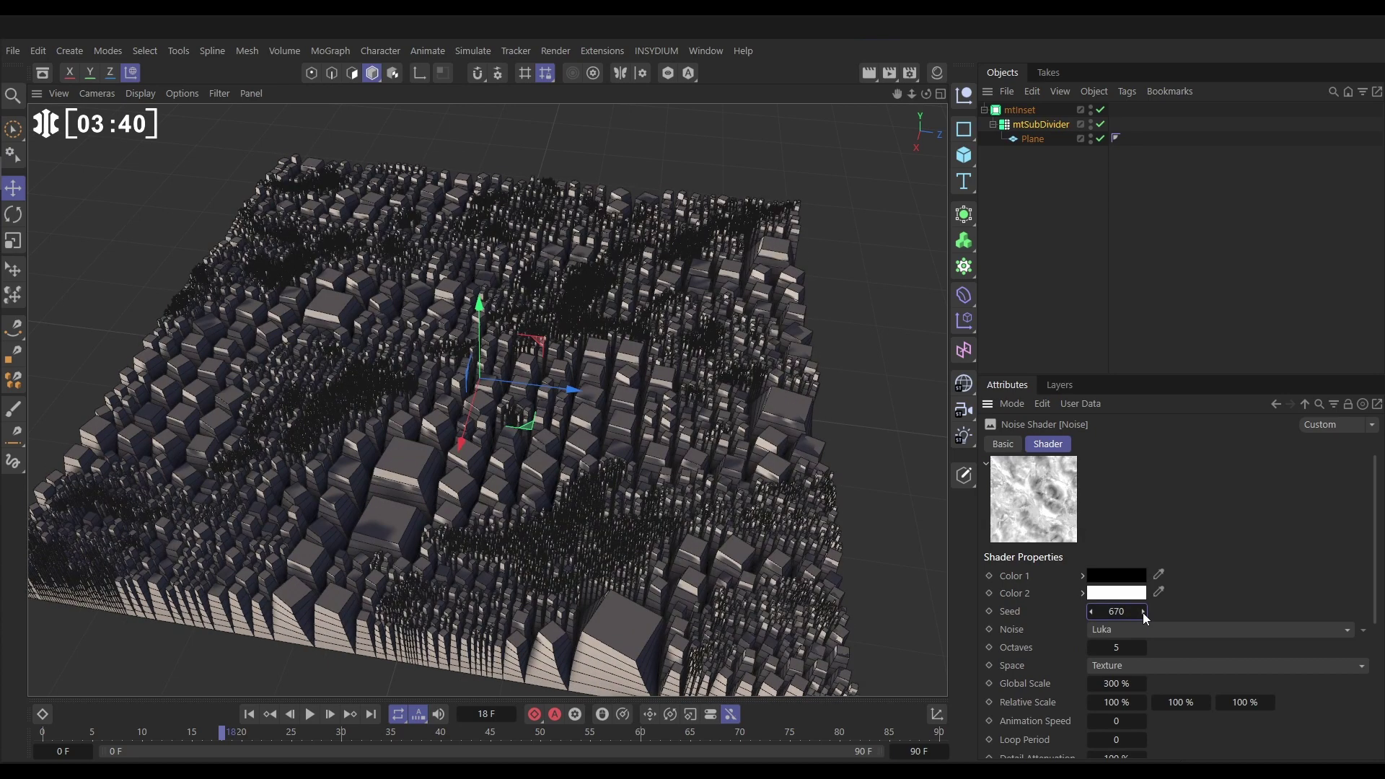
{"action": "left_click", "coordinate": [1028, 199]}
- Add a Spherical Field to the mtInset's Fields and deselect all objects
{"action": "scroll", "coordinate": [635, 390], "scroll_direction": "down", "scroll_amount": 3}
{"action": "left_click_drag", "start_coordinate": [577, 397], "coordinate": [547, 462], "text": "alt"}
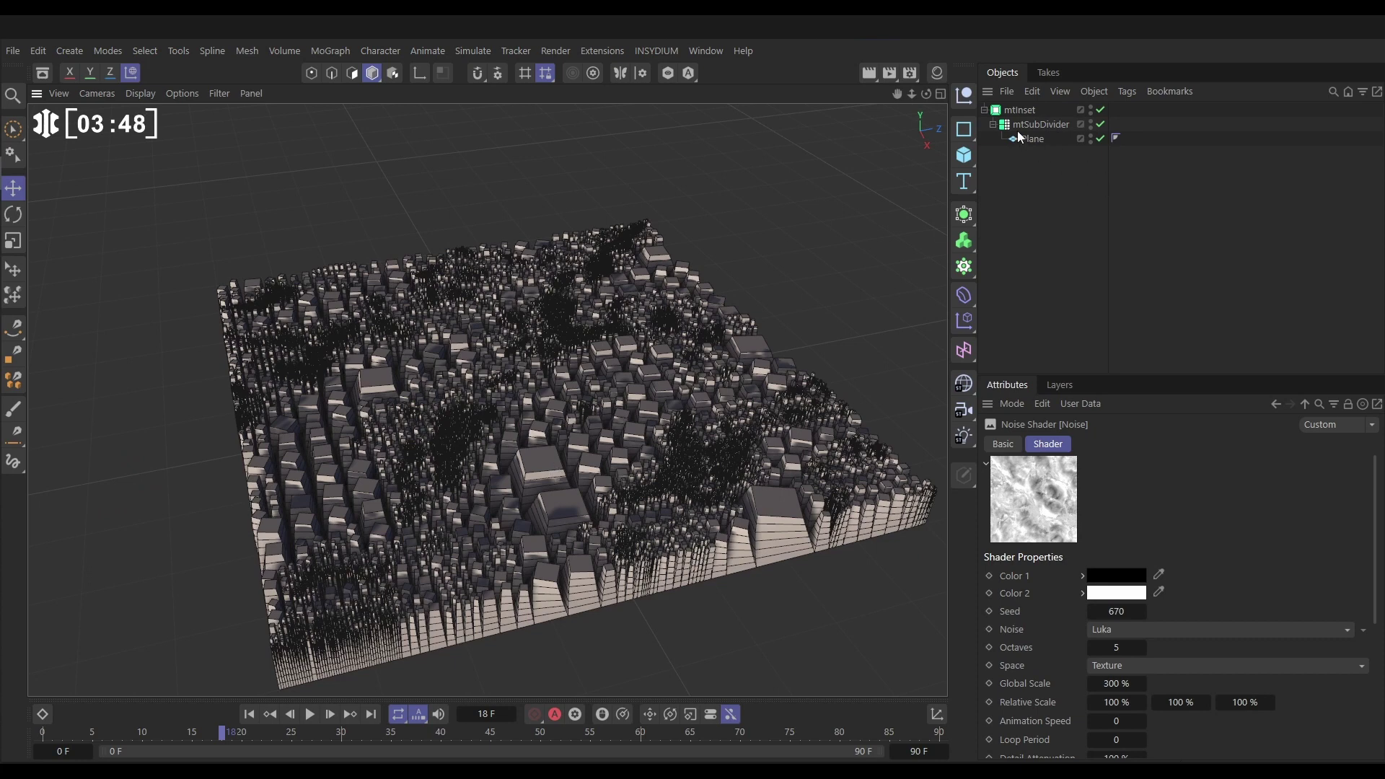
{"action": "left_click", "coordinate": [1021, 113]}
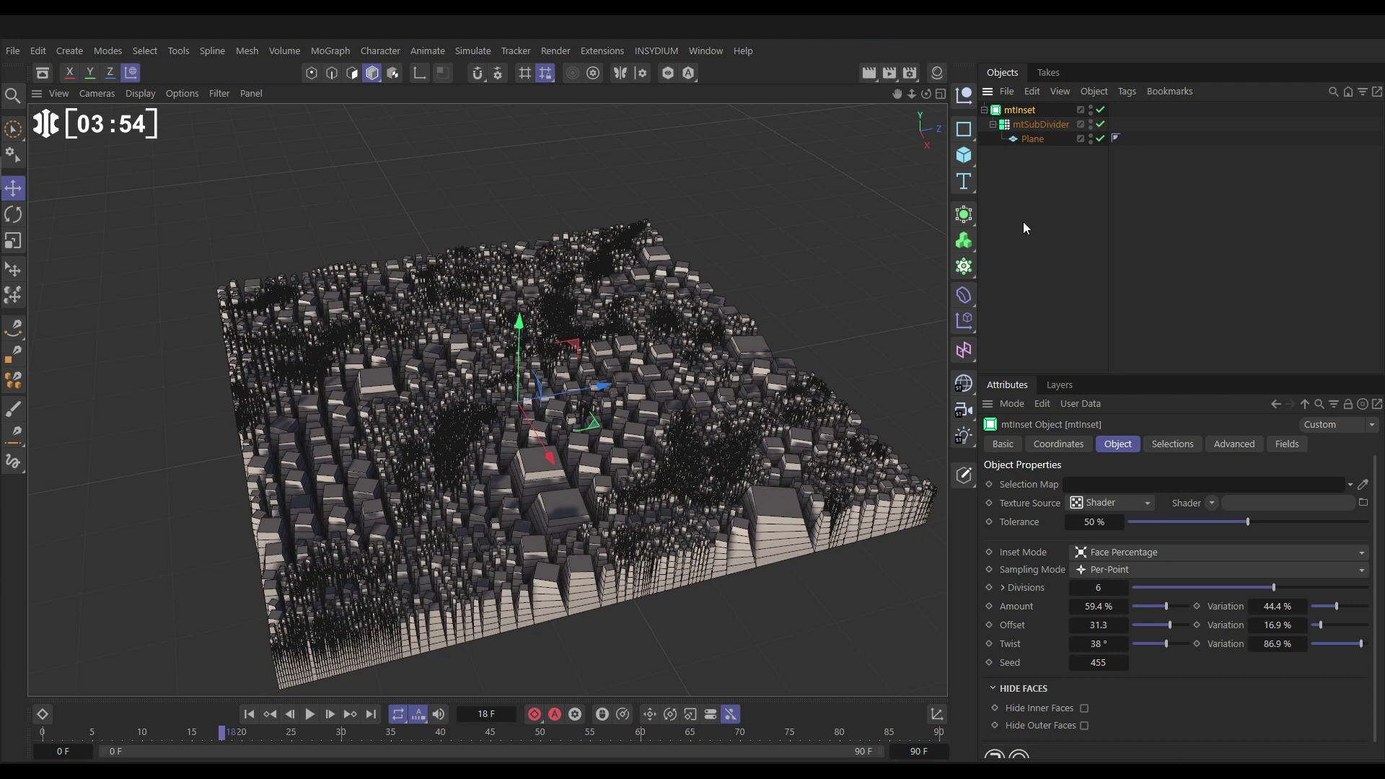
{"action": "left_click", "coordinate": [1286, 444]}
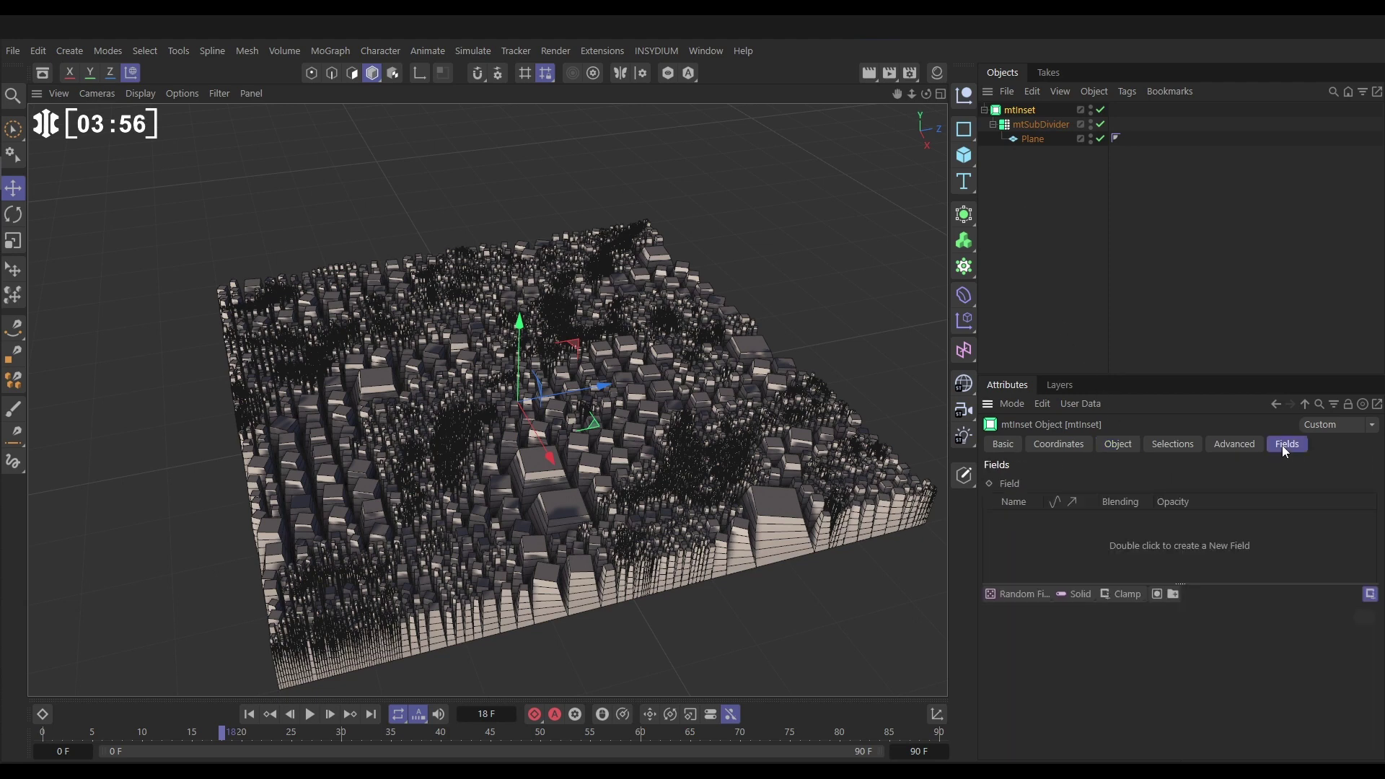
{"action": "left_click", "coordinate": [1016, 595]}
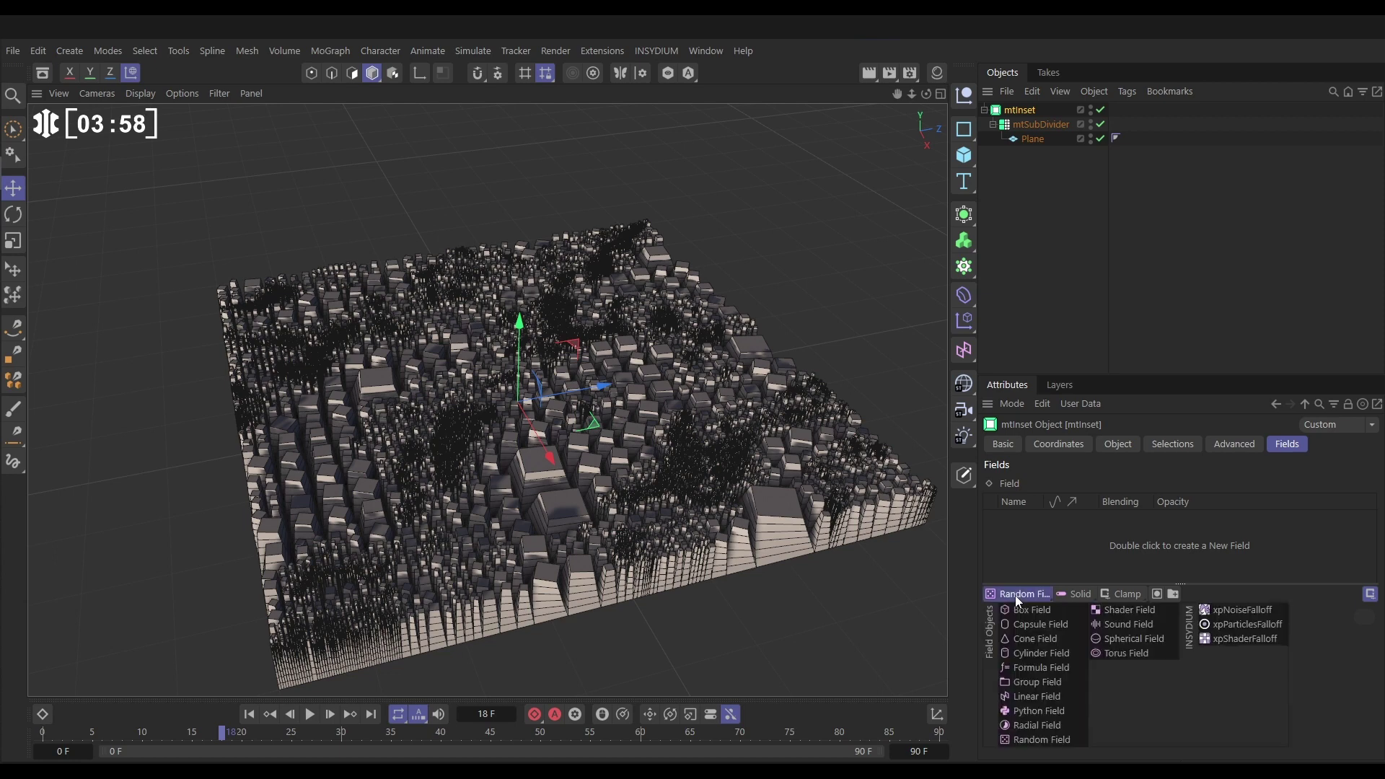
{"action": "left_click", "coordinate": [1118, 638]}
{"action": "left_click", "coordinate": [1089, 277]}
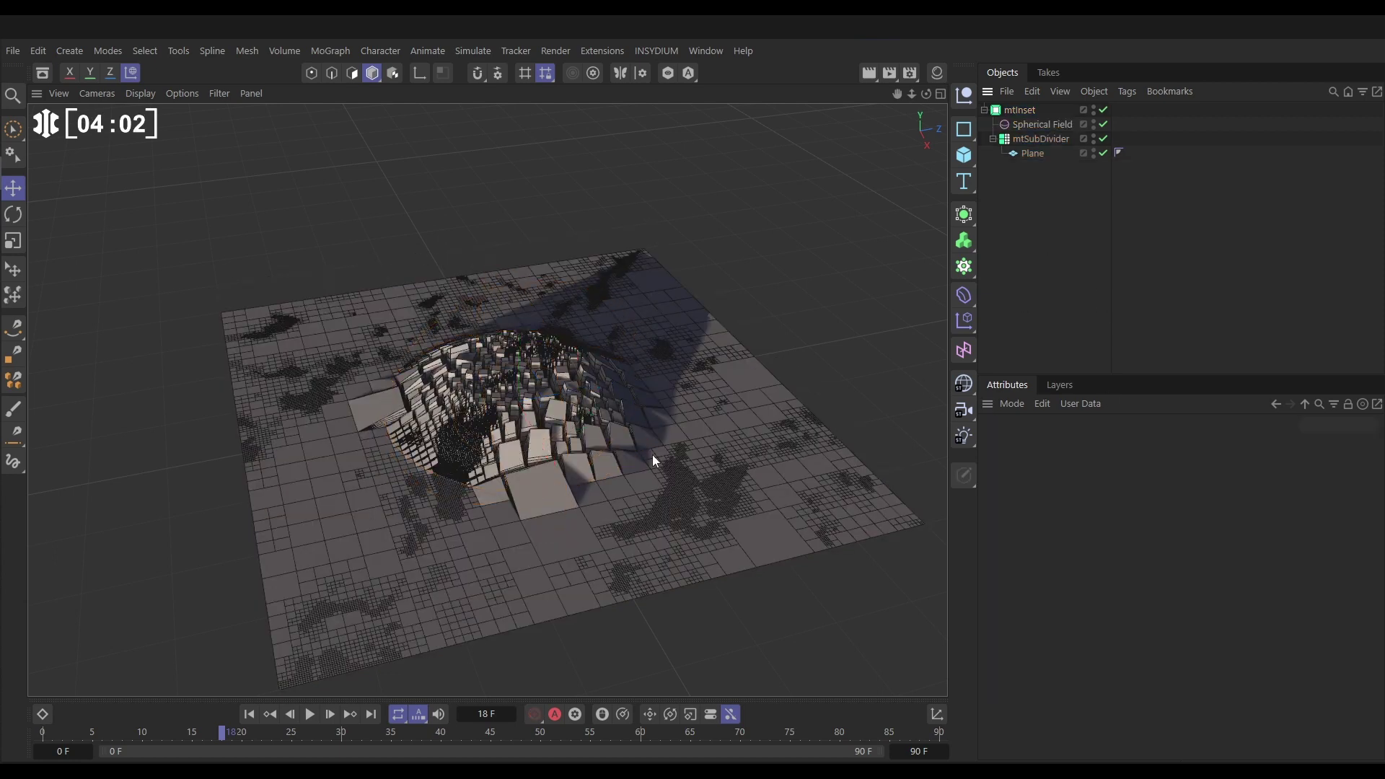
- Select the Spherical Field and slide it a short distance across the plane
{"action": "scroll", "coordinate": [570, 424], "scroll_direction": "up", "scroll_amount": 5}
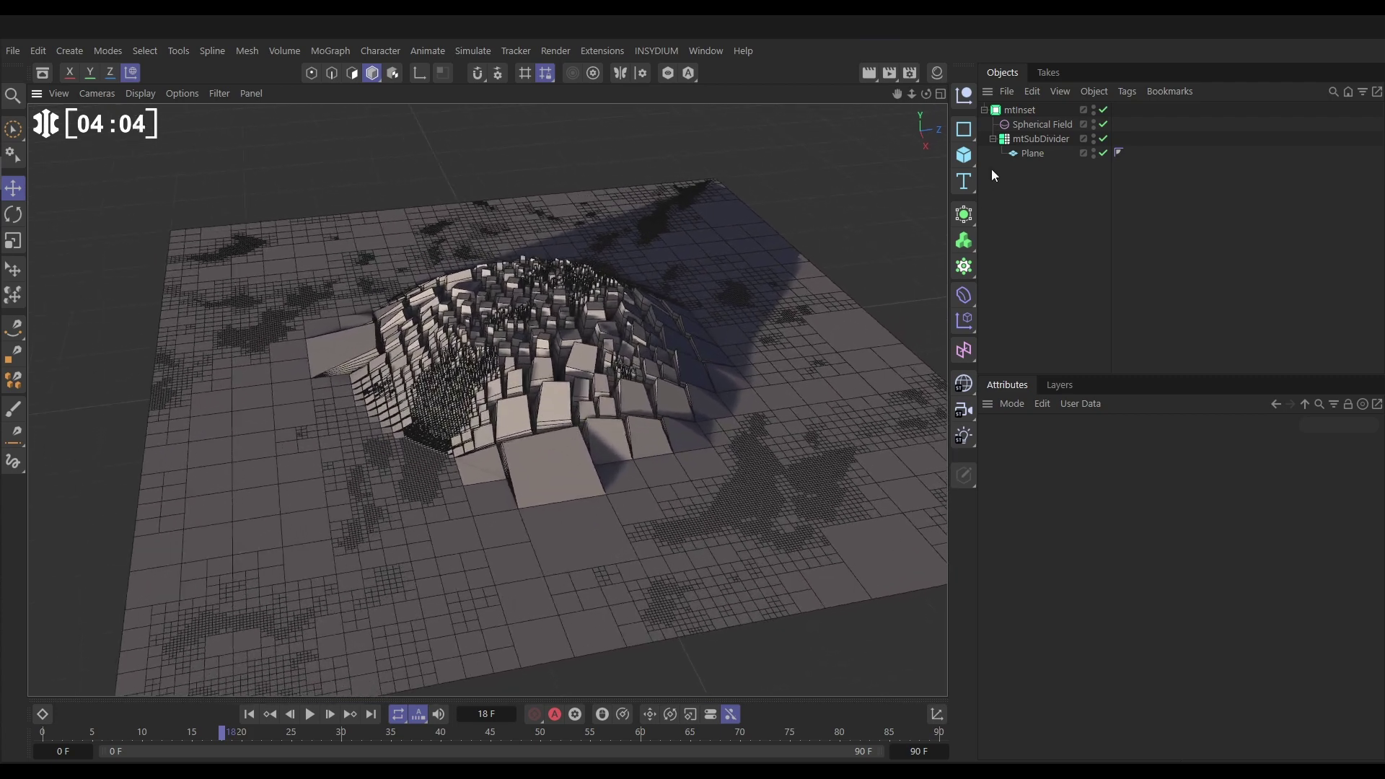
{"action": "left_click", "coordinate": [1042, 124]}
{"action": "left_click_drag", "start_coordinate": [626, 343], "coordinate": [652, 386]}
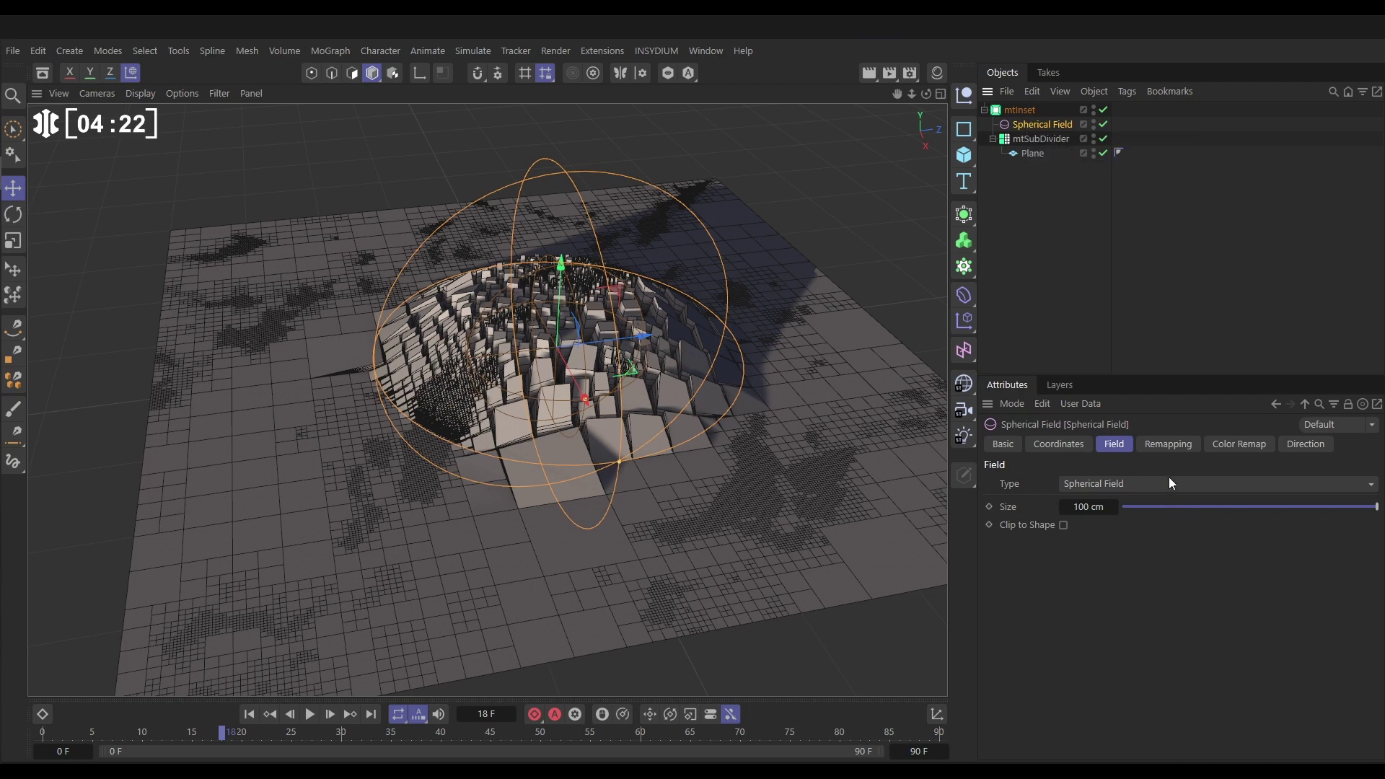
- Set the Contour Mode in the Spherical Field's Remapping settings to Curve
{"action": "left_click", "coordinate": [1168, 443]}
{"action": "scroll", "coordinate": [1332, 674], "scroll_direction": "down", "scroll_amount": 2}
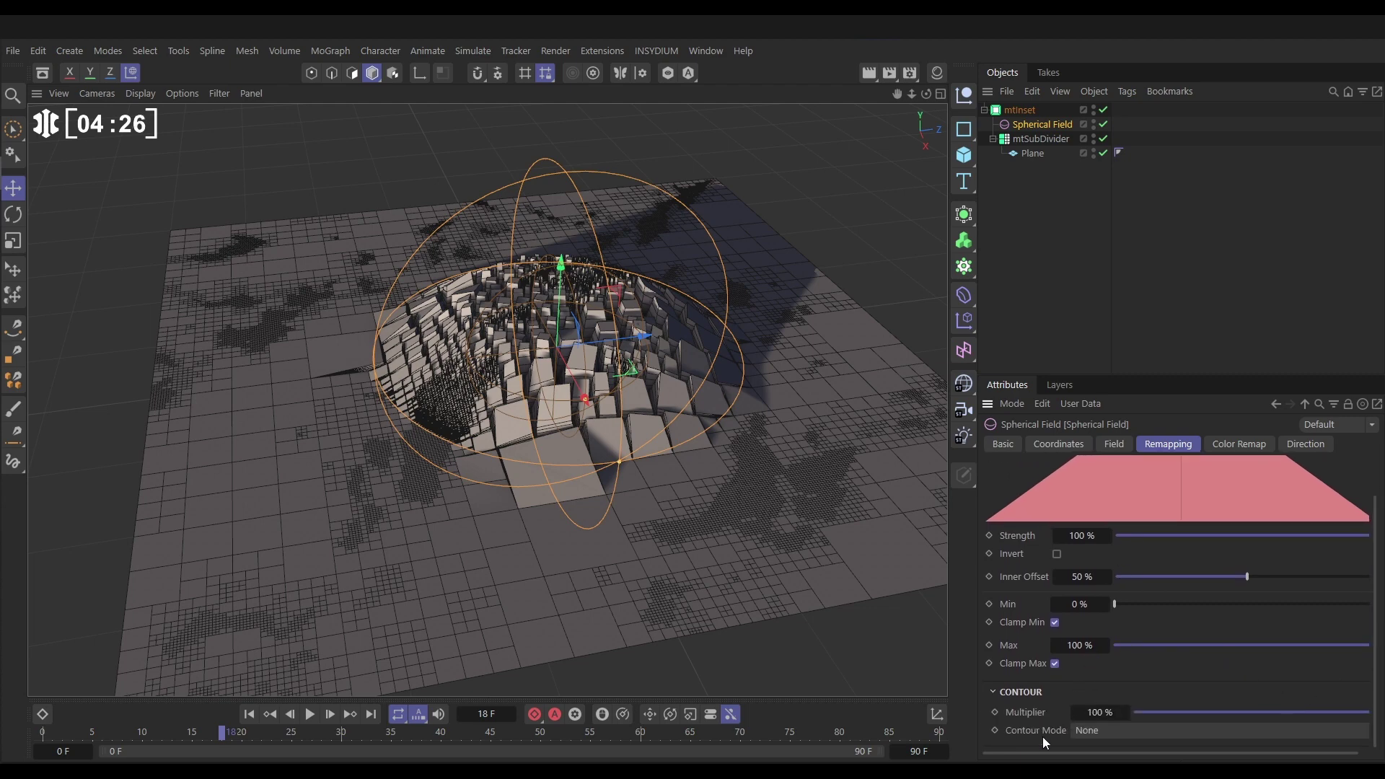
{"action": "left_click", "coordinate": [1080, 730]}
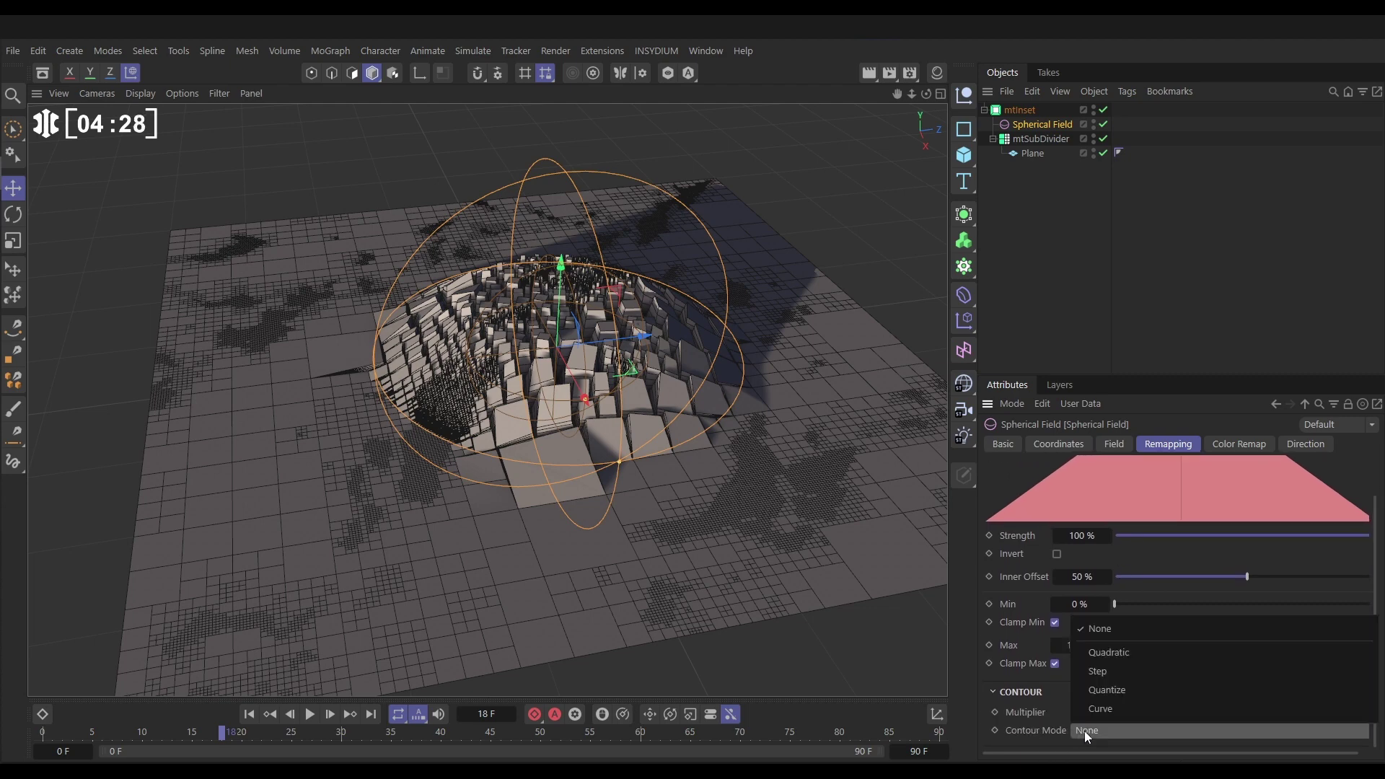
{"action": "left_click", "coordinate": [1114, 709]}
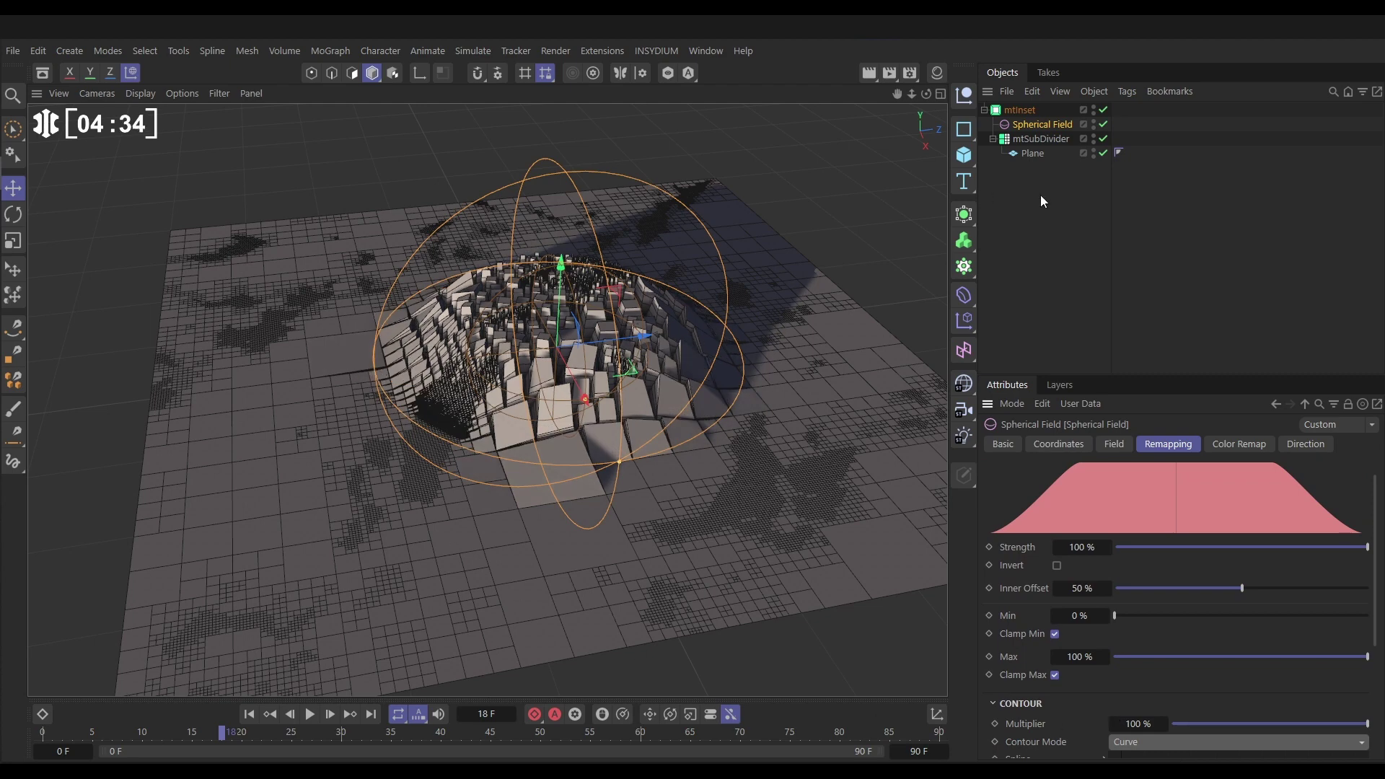
- Toggle the mtInset's Twist Falloff to try its effect and turn off its Inset Falloff
{"action": "left_click", "coordinate": [1017, 110]}
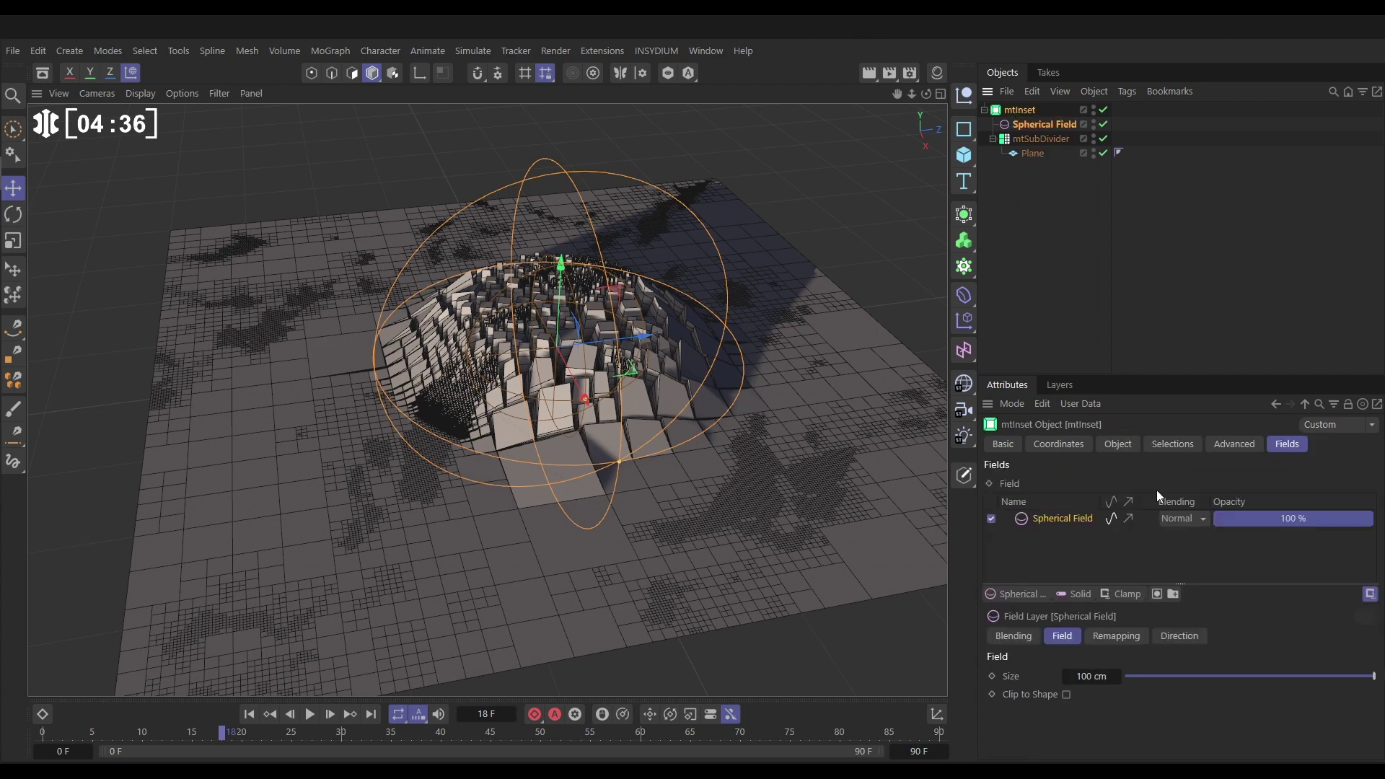
{"action": "left_click", "coordinate": [1235, 445]}
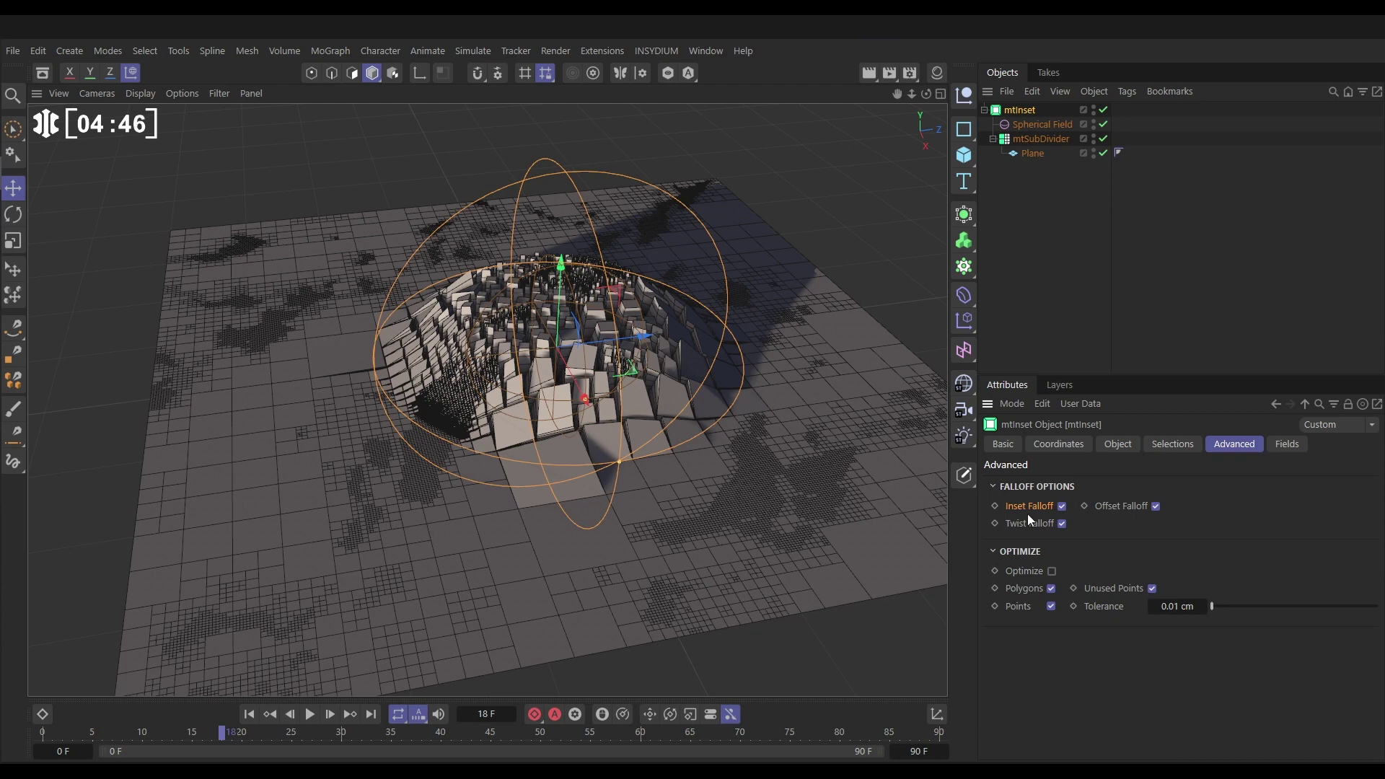
{"action": "left_click", "coordinate": [1060, 523]}
{"action": "left_click", "coordinate": [1062, 507]}
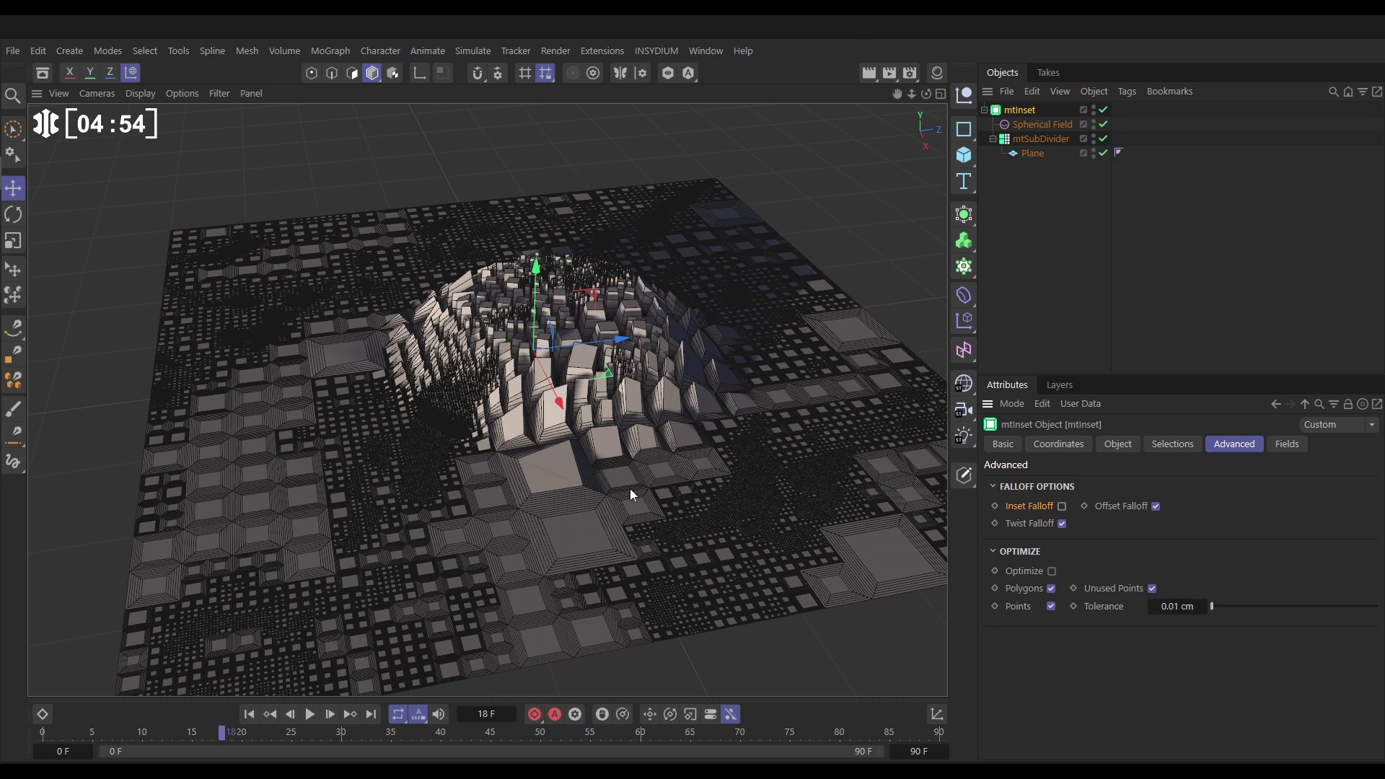
- Slide the Spherical Field in the negative Z direction, back toward the middle of the plane
{"action": "left_click", "coordinate": [1038, 125]}
{"action": "left_click_drag", "start_coordinate": [644, 337], "coordinate": [597, 345]}
- Turn the mtInset's Inset Falloff back on and view the raised faces from other angles
{"action": "left_click", "coordinate": [1019, 111]}
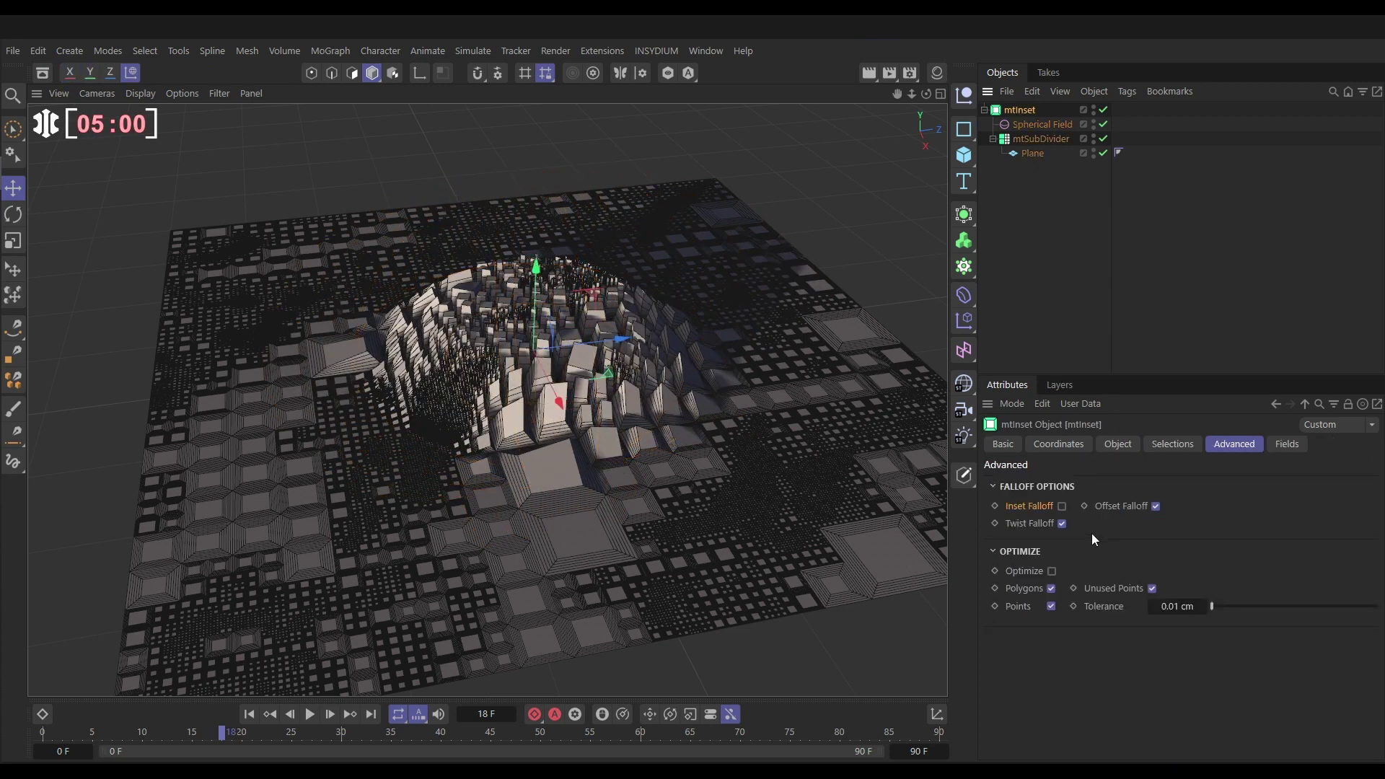
{"action": "left_click", "coordinate": [1062, 507]}
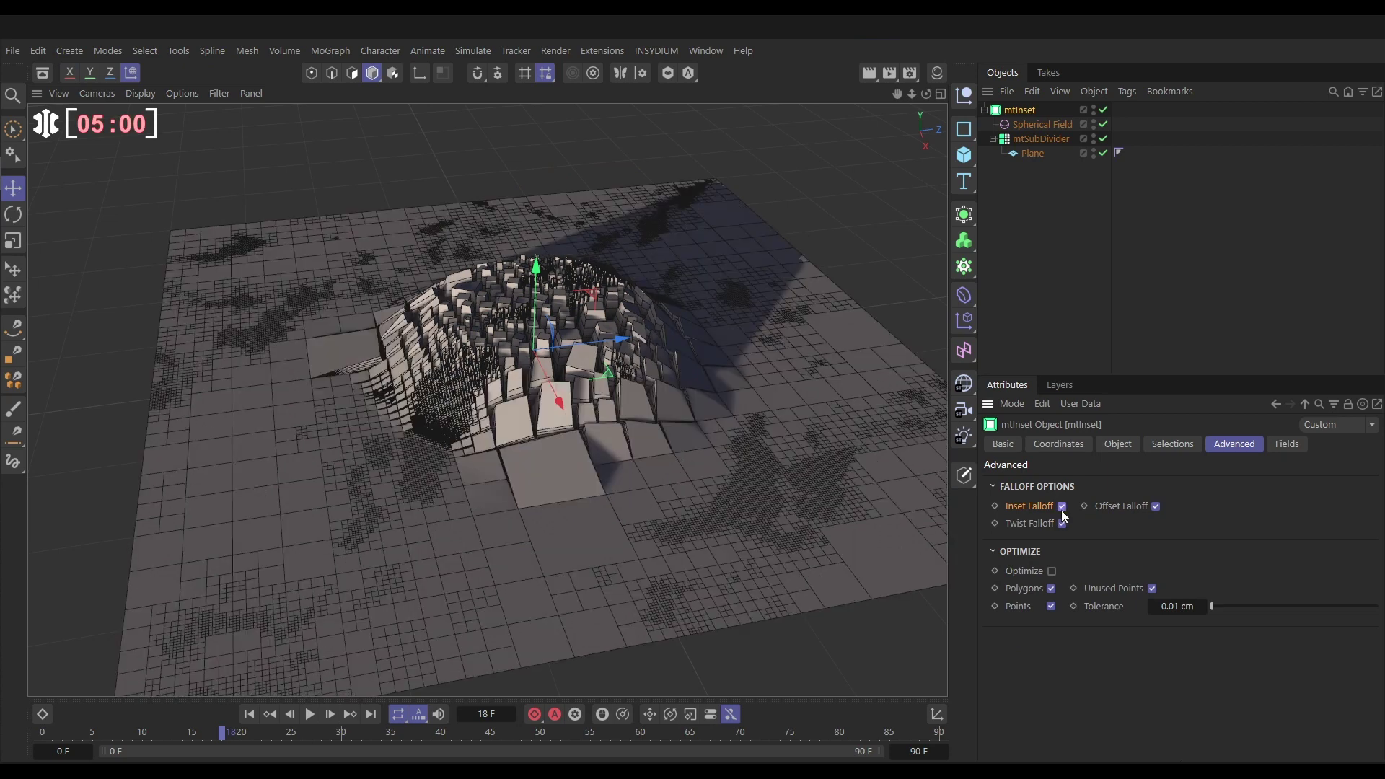
{"action": "left_click_drag", "start_coordinate": [695, 423], "coordinate": [681, 450], "text": "alt"}
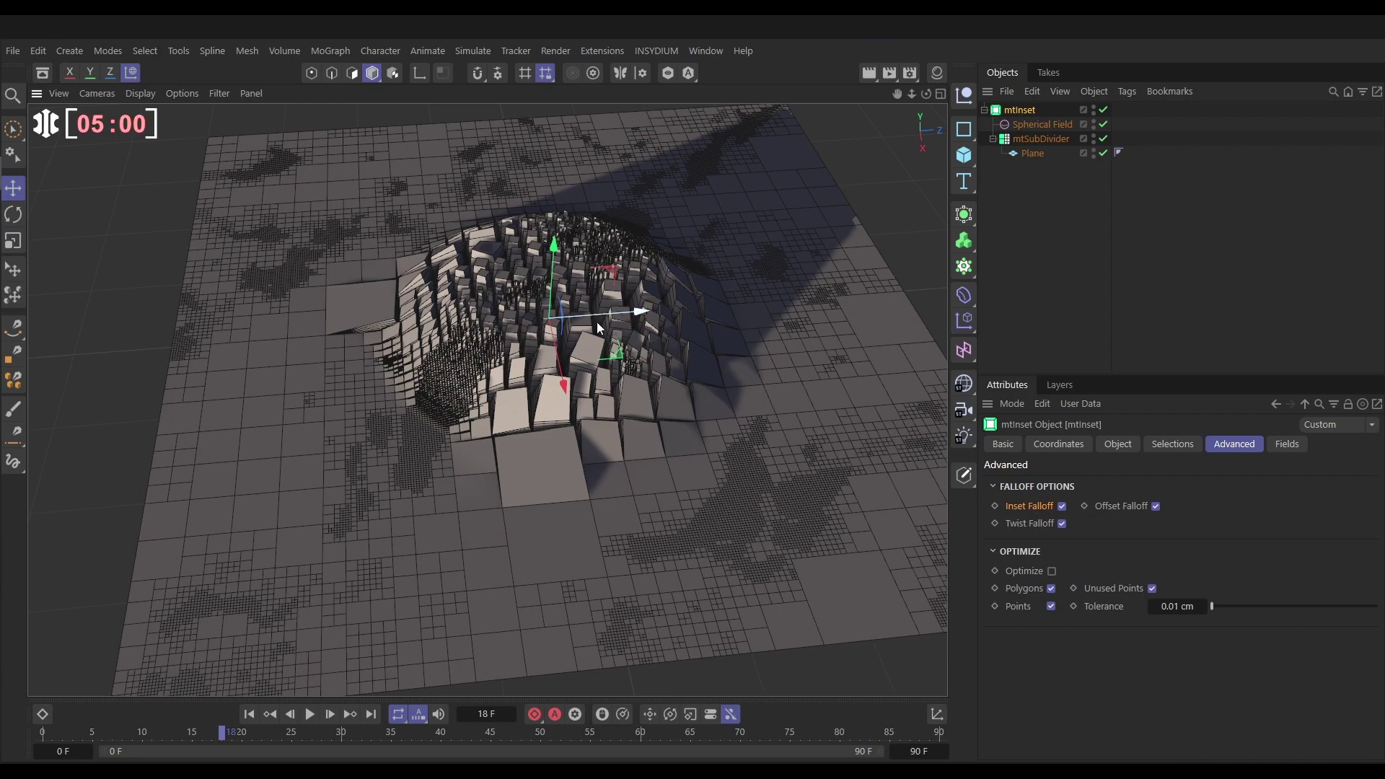
{"action": "mouse_move", "coordinate": [556, 357]}
{"action": "left_mouse_down", "text": "alt"}
{"action": "mouse_move", "coordinate": [569, 426]}
{"action": "mouse_move", "coordinate": [638, 297]}
{"action": "mouse_move", "coordinate": [555, 338]}
{"action": "left_mouse_up", "text": "alt"}
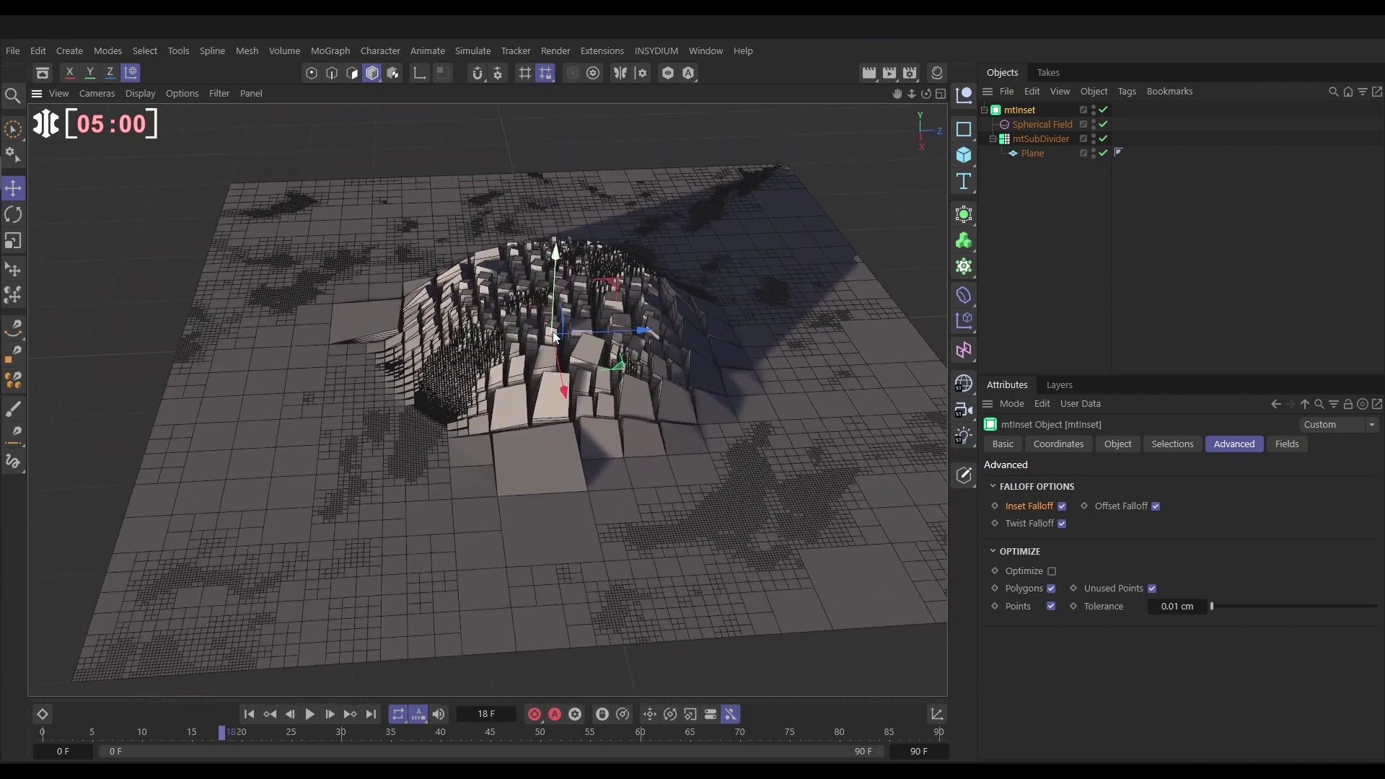